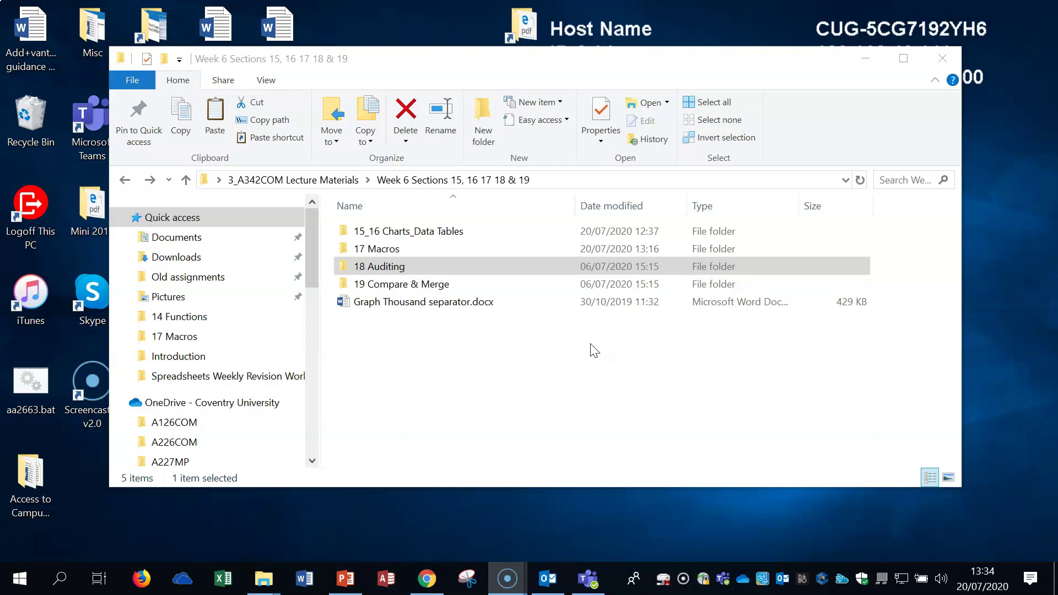
# Open the workbook Auditing.xlsx from the Auditing subfolder of the 18 Auditing folder
pyautogui.click(393, 268)
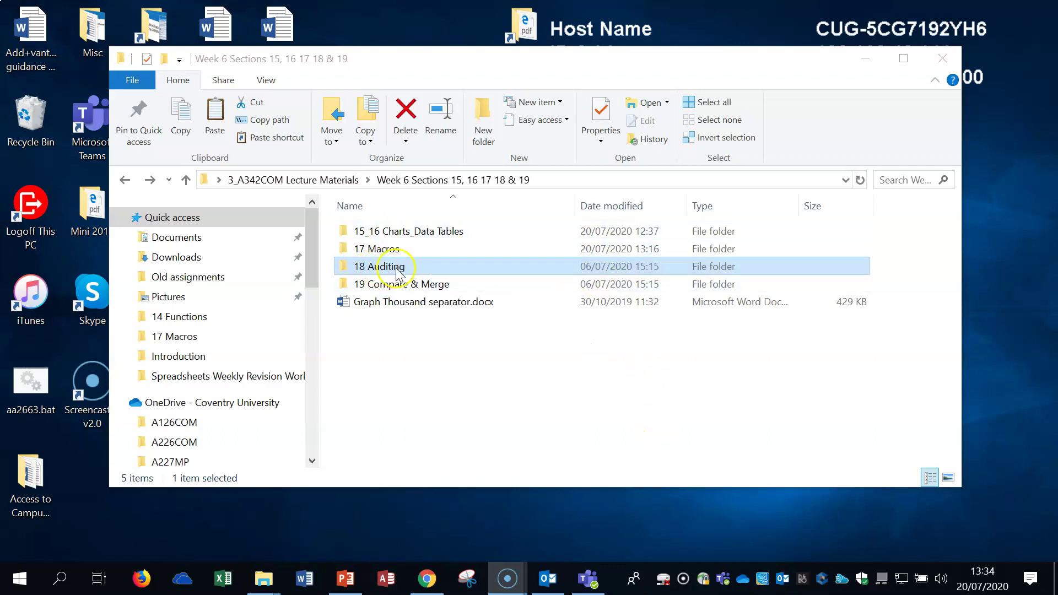
pyautogui.doubleClick(397, 271)
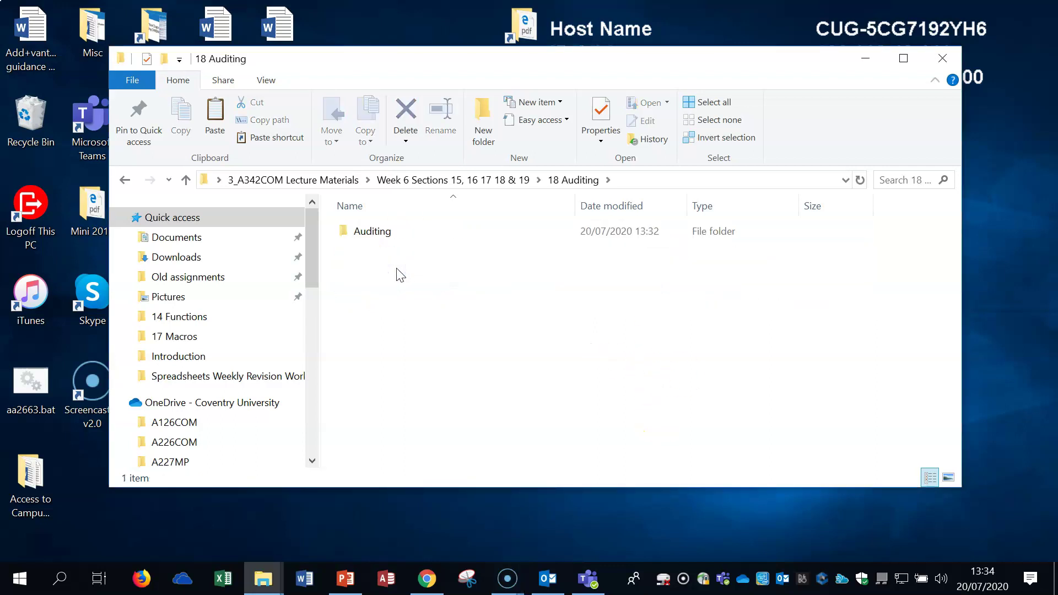
pyautogui.doubleClick(406, 232)
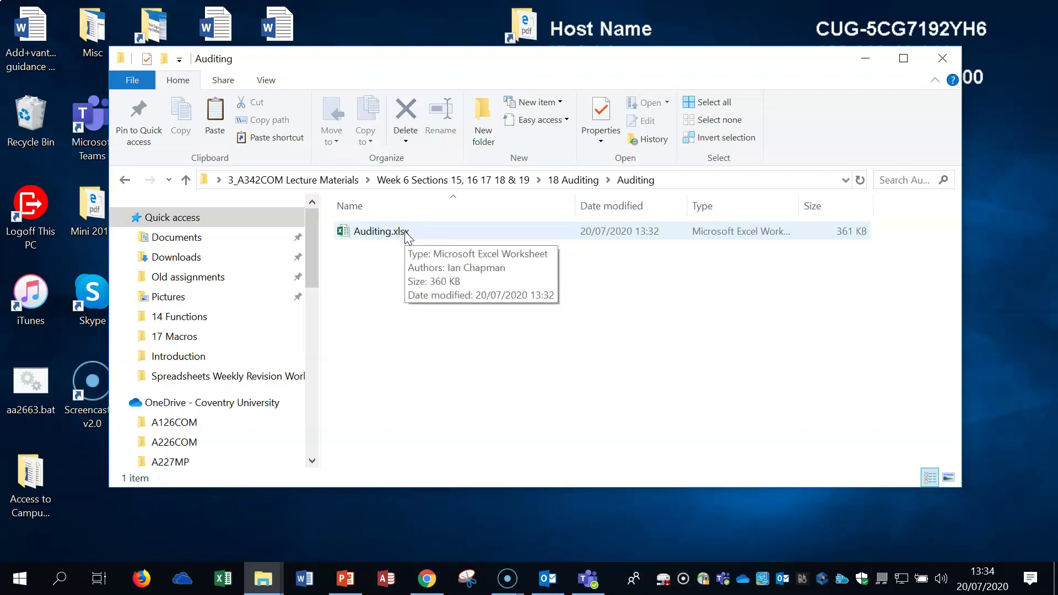
pyautogui.doubleClick(406, 232)
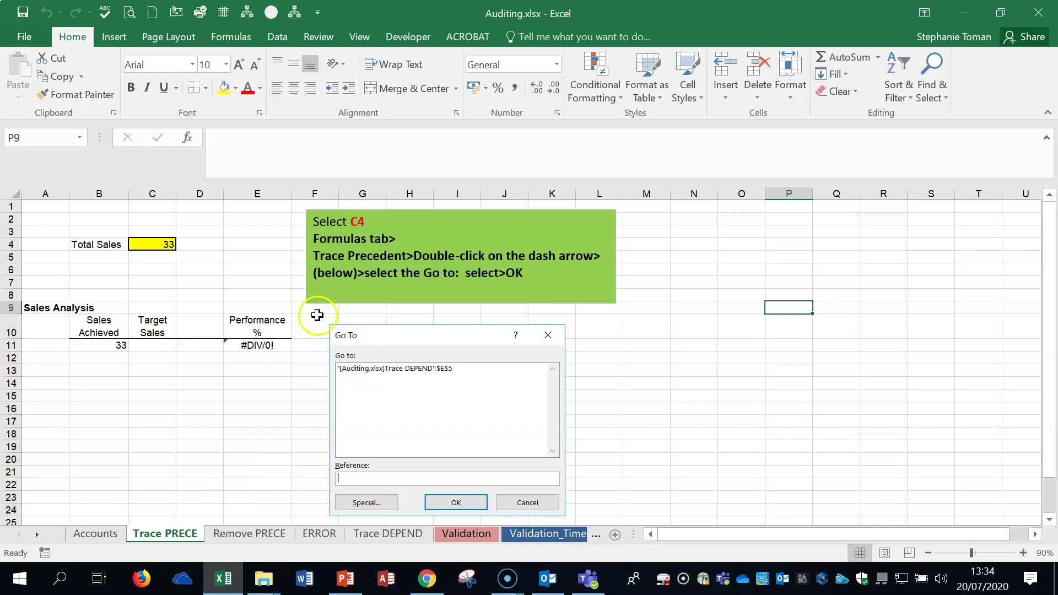
# Trace the precedents of C4 on the Trace PRECE sheet and follow the dashed arrow to E5 on Trace DEPEND
pyautogui.click(228, 36)
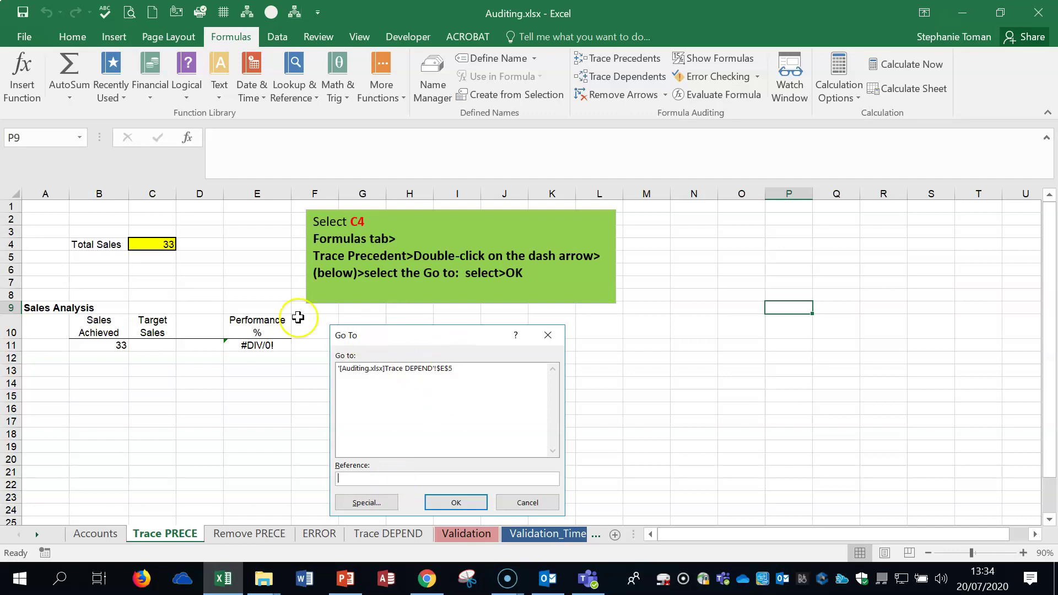
pyautogui.click(150, 245)
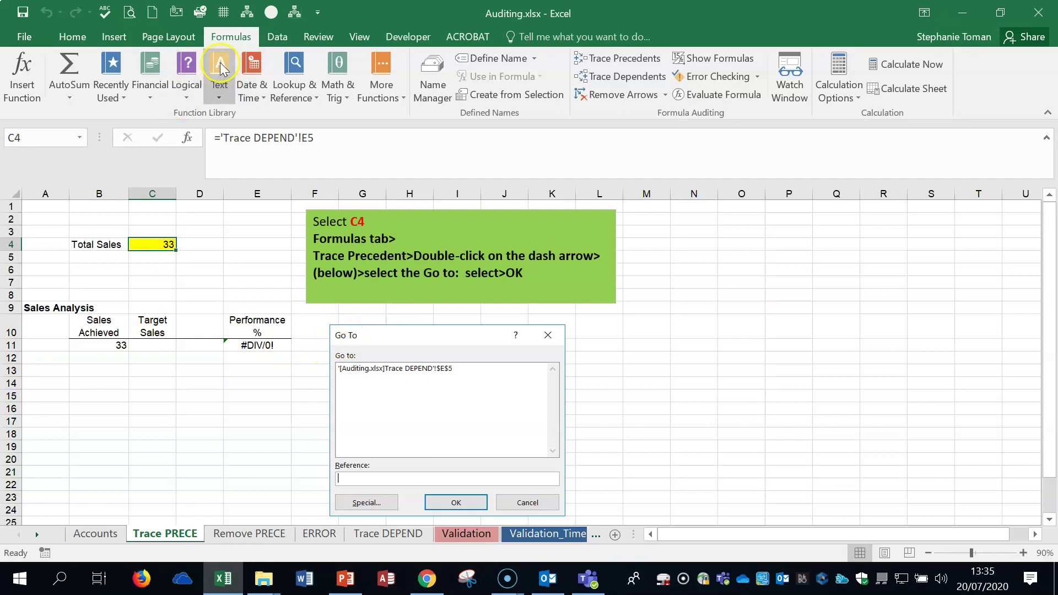
pyautogui.click(624, 56)
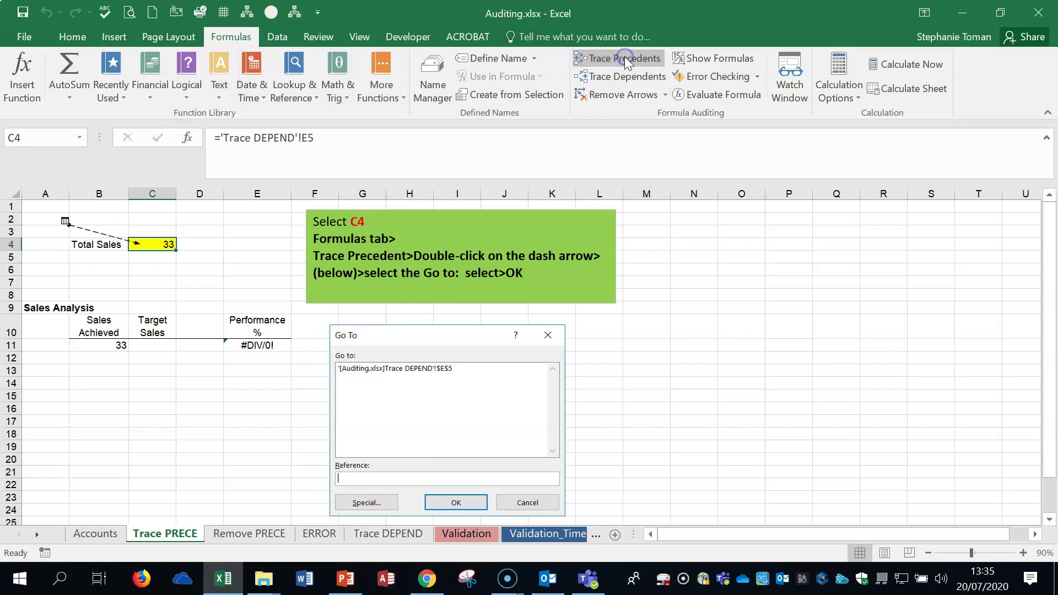
pyautogui.doubleClick(98, 237)
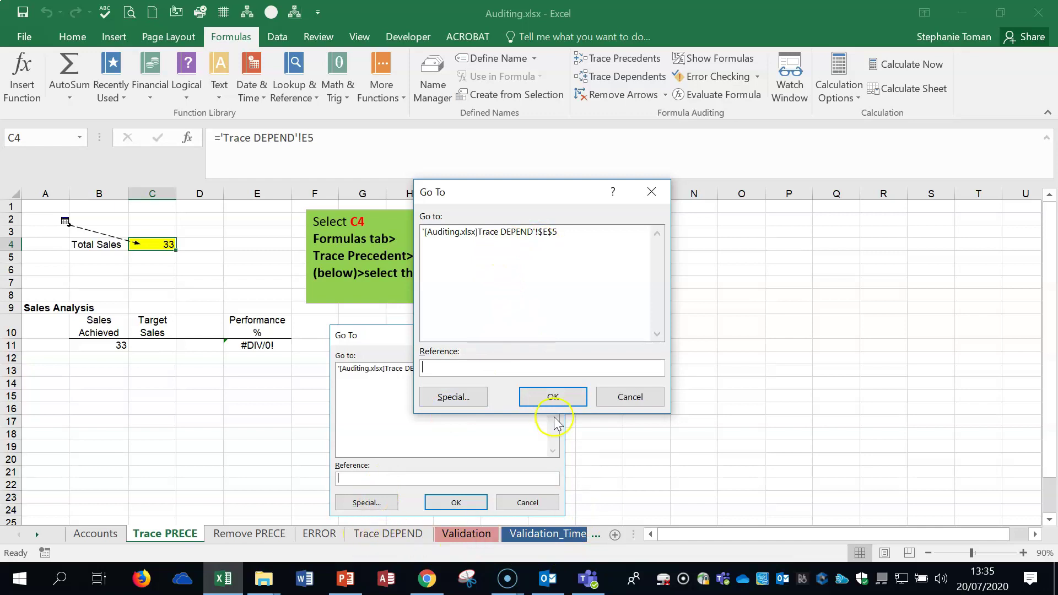
pyautogui.doubleClick(448, 232)
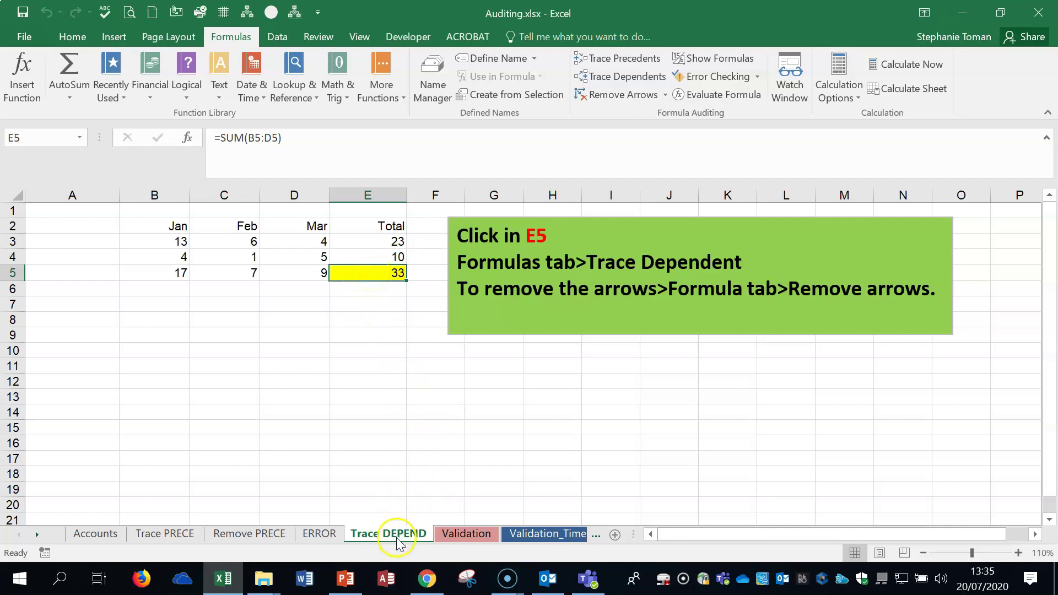
# Trace the precedents of the total in E5 on the Remove PRECE sheet and remove the tracer arrows
pyautogui.click(164, 534)
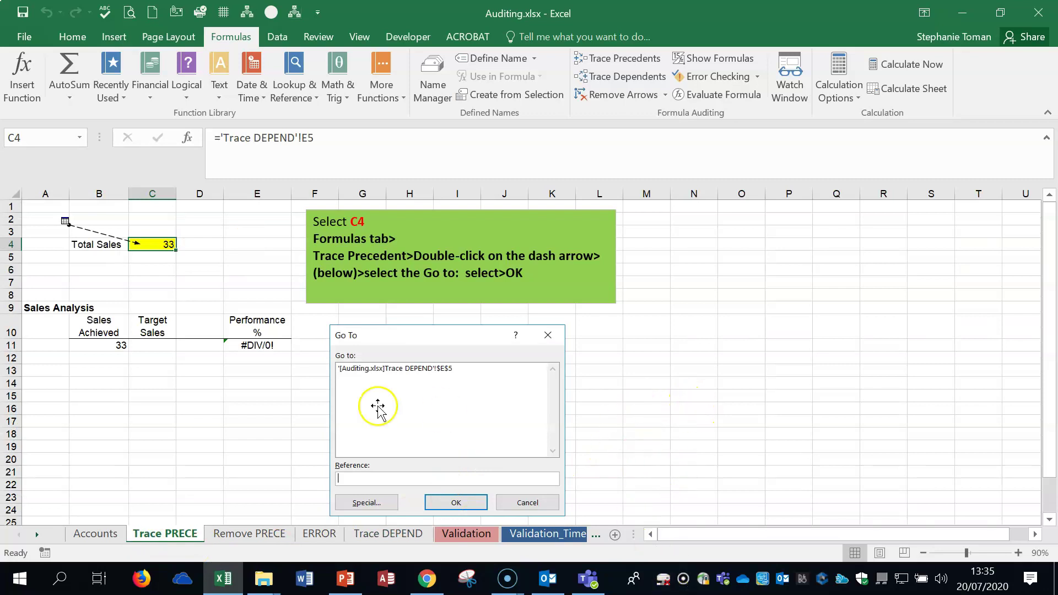
pyautogui.click(242, 534)
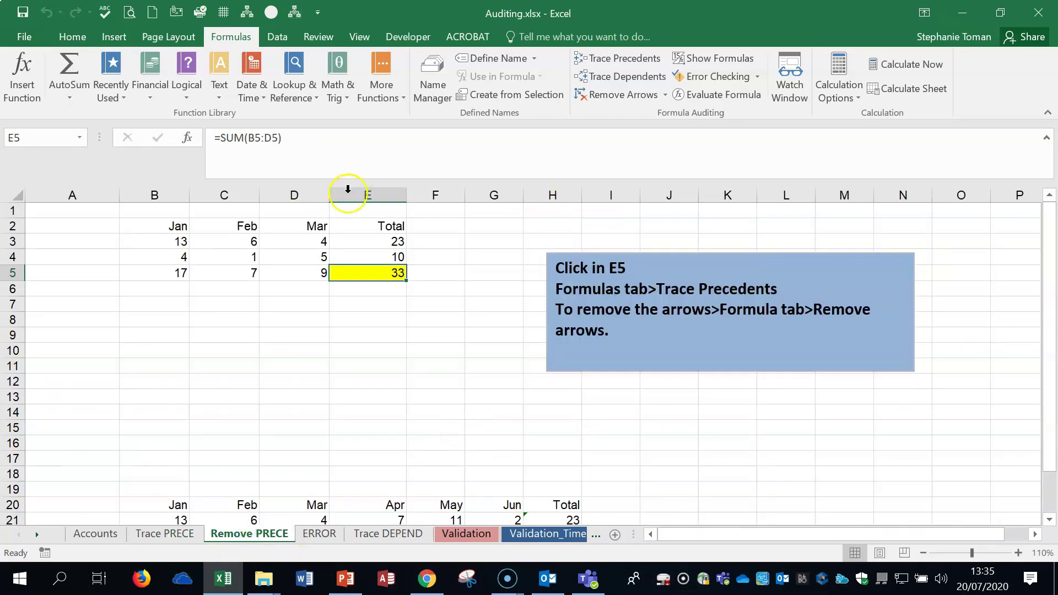
pyautogui.click(373, 270)
pyautogui.click(628, 60)
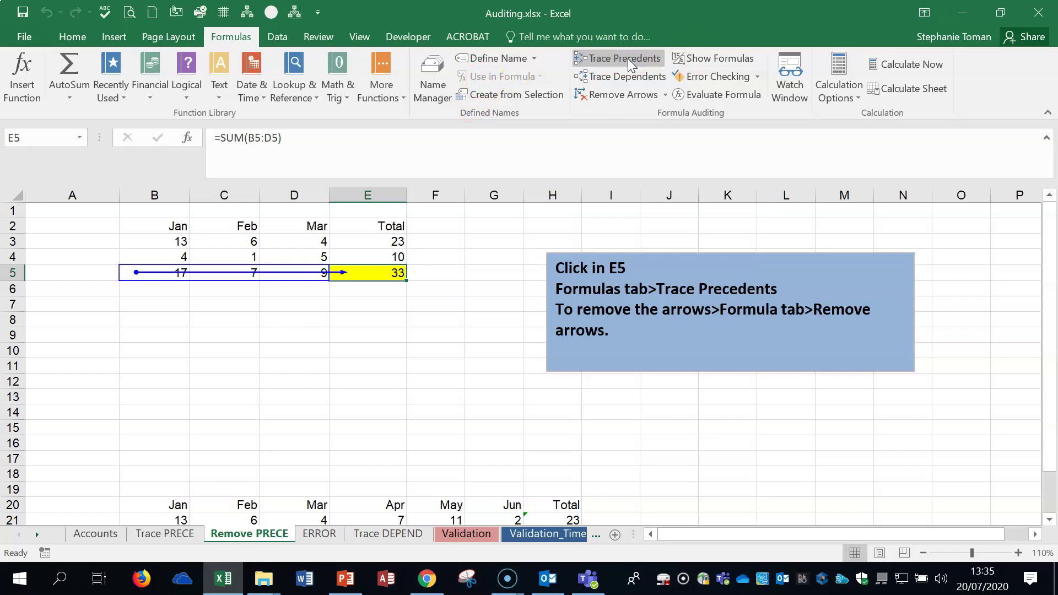
pyautogui.click(621, 97)
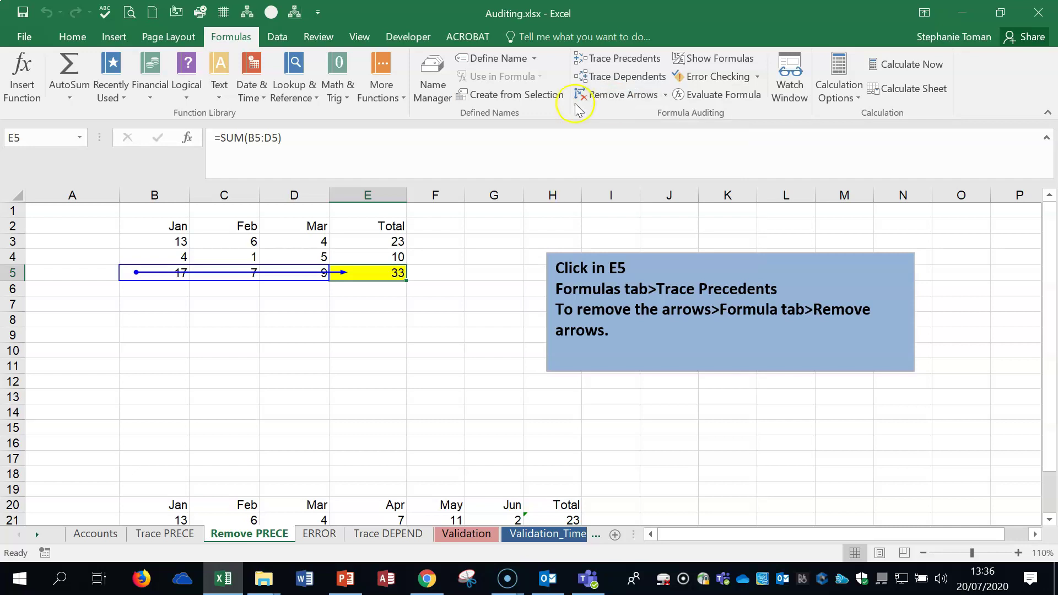
# Run Error Checking on the Performance % formula in E11 of the ERROR sheet and finish checking the whole sheet
pyautogui.click(313, 534)
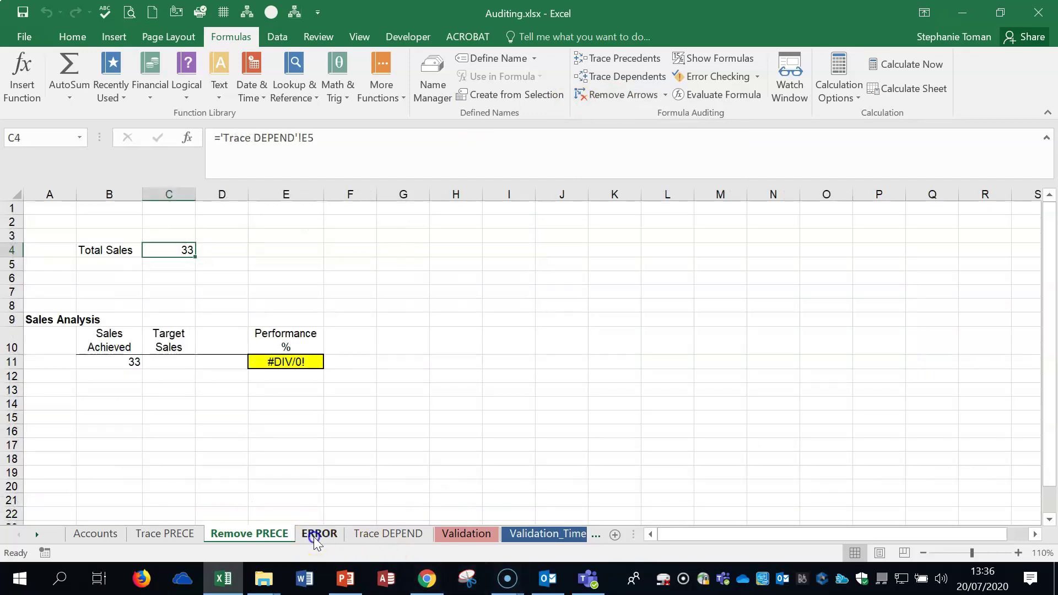
pyautogui.click(284, 361)
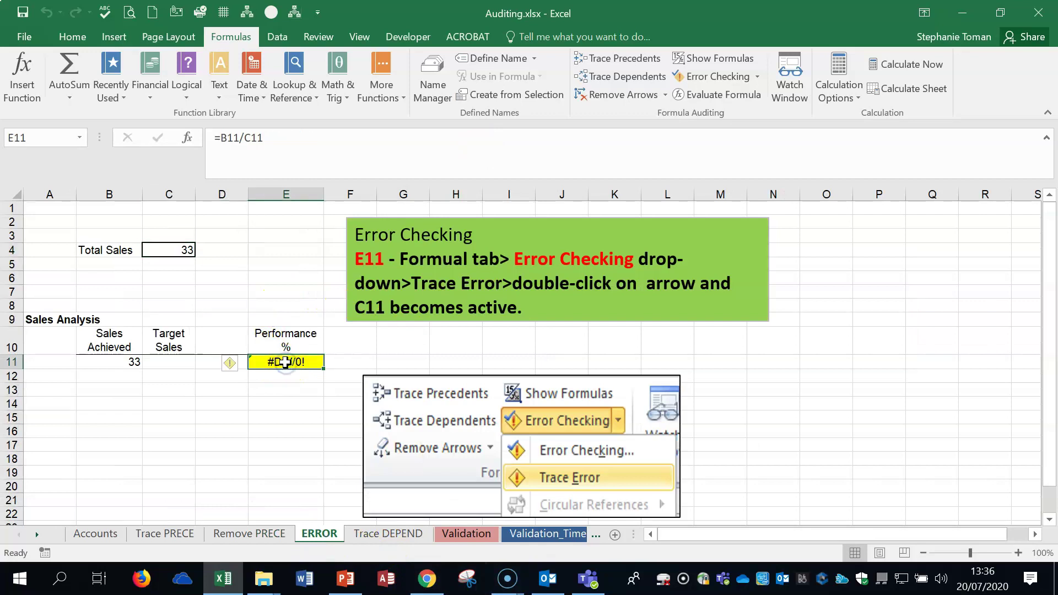
pyautogui.click(756, 77)
pyautogui.click(747, 97)
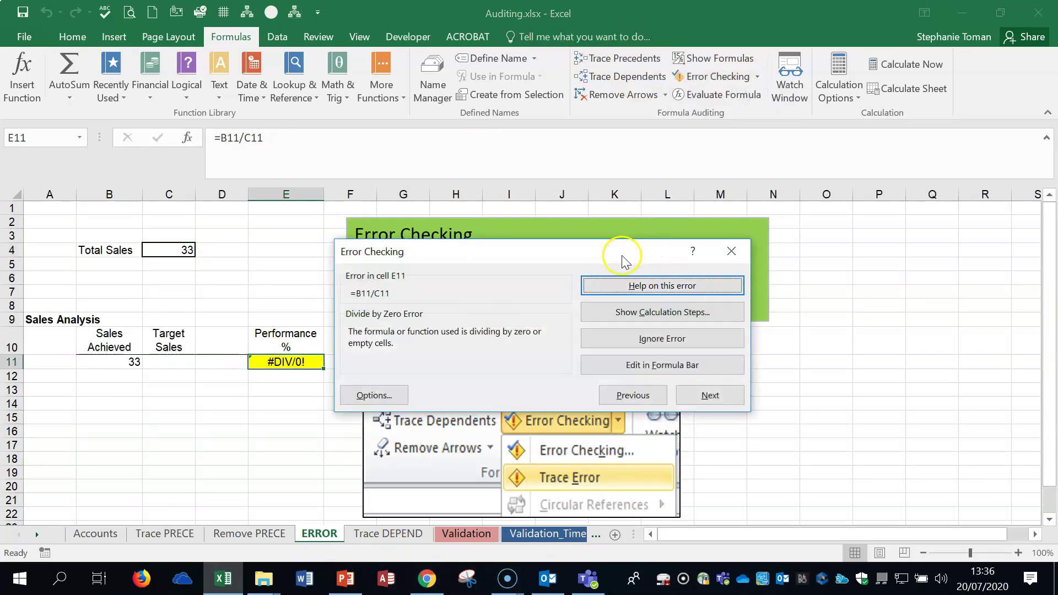
pyautogui.moveTo(810, 236); pyautogui.dragTo(823, 190)
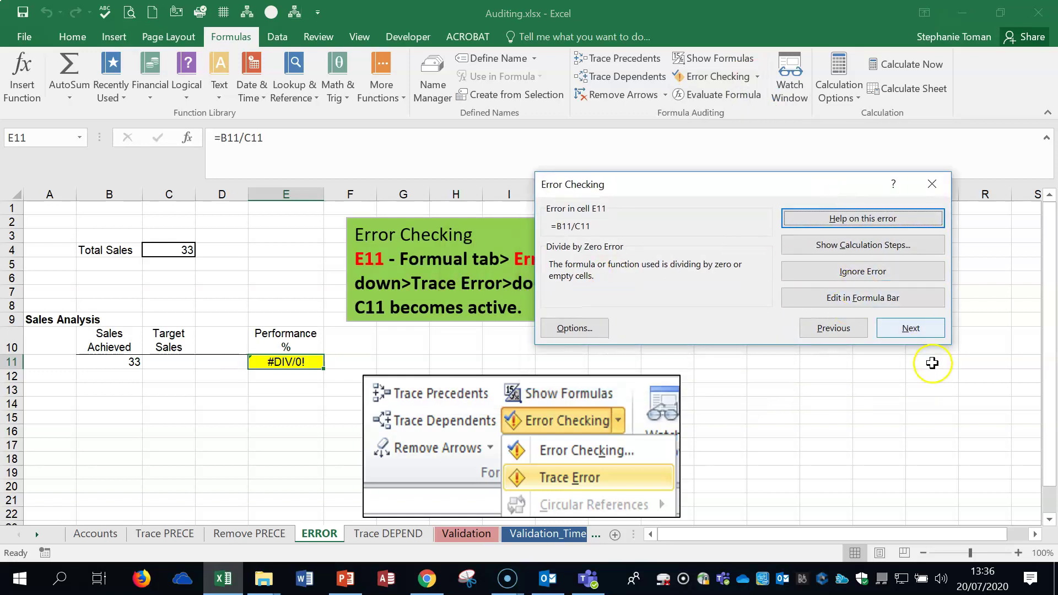
pyautogui.click(910, 328)
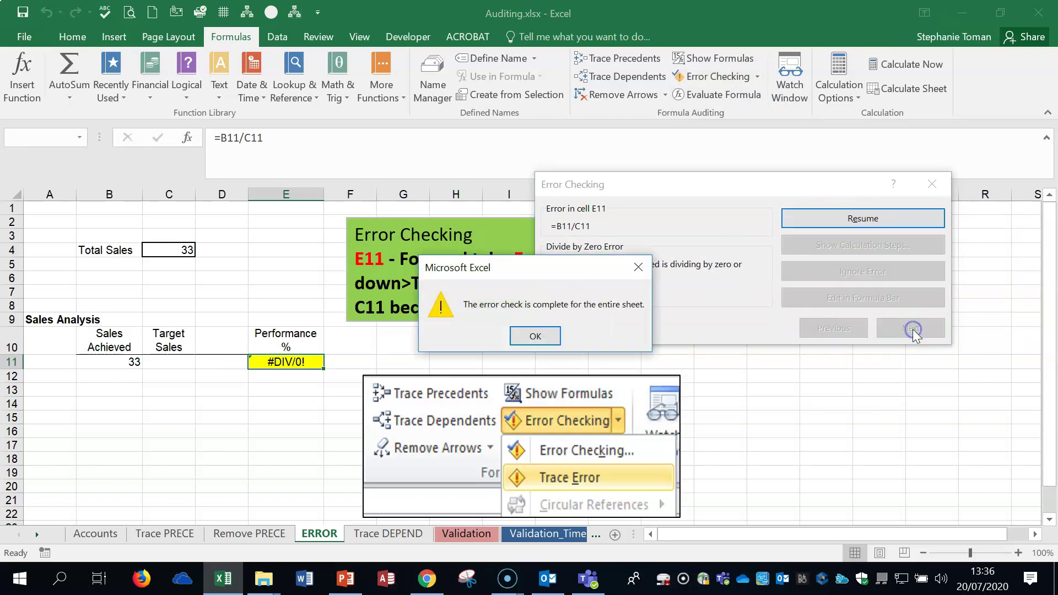
pyautogui.press('Return')
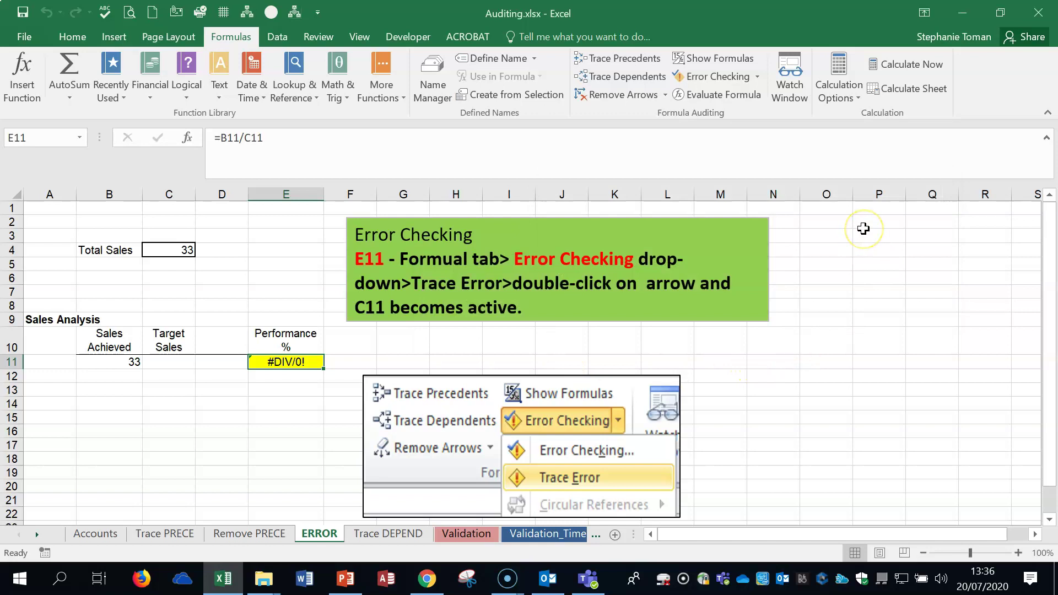
pyautogui.click(919, 333)
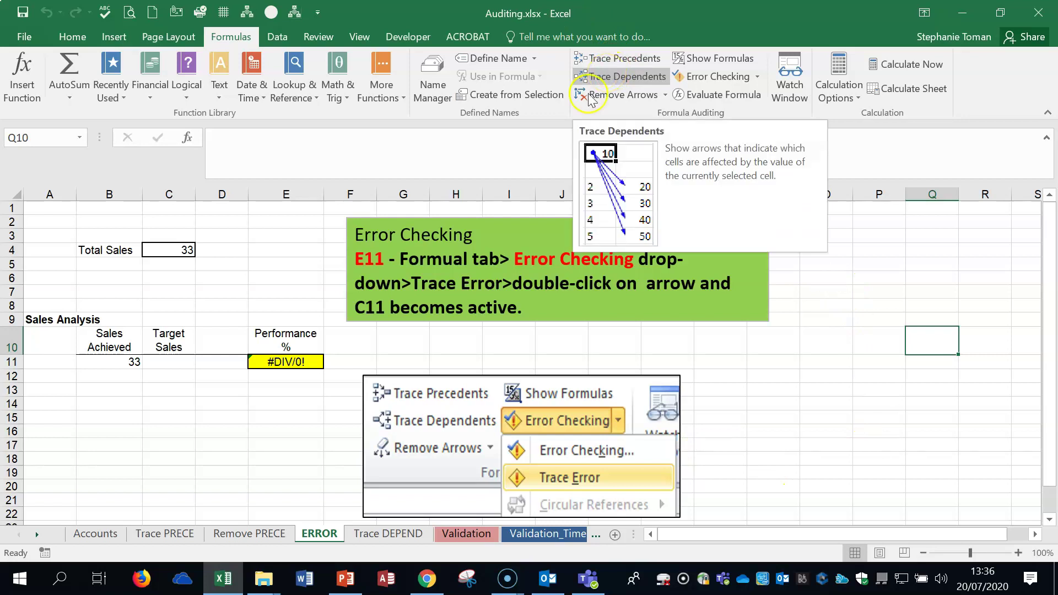
# Trace the dependents of E5 on the Trace DEPEND sheet and go to the dependent cell C4 on the ERROR sheet
pyautogui.click(388, 533)
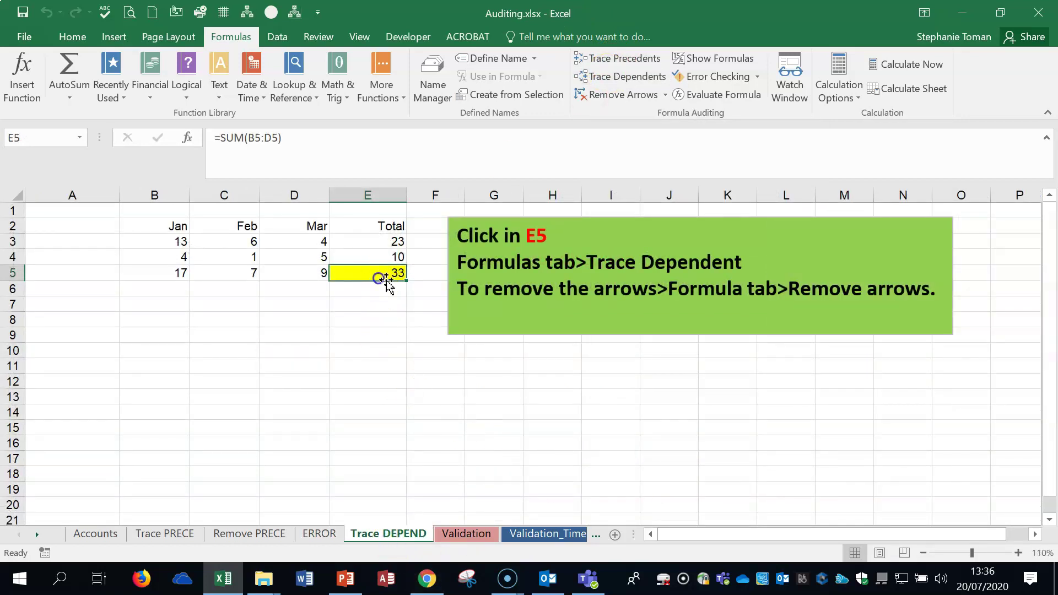
pyautogui.click(624, 76)
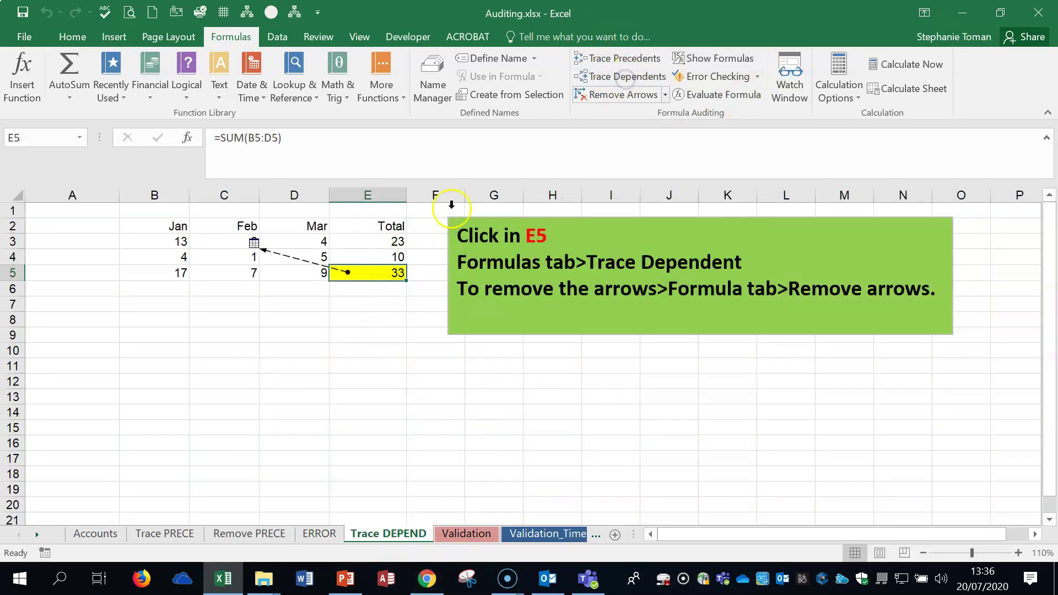
pyautogui.doubleClick(319, 263)
pyautogui.click(489, 232)
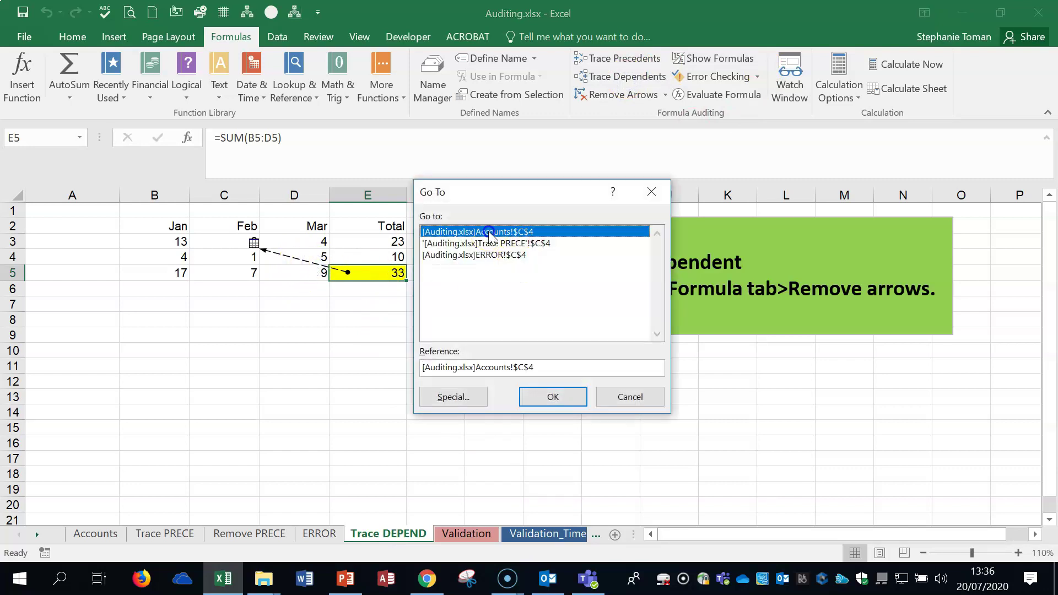
pyautogui.click(496, 243)
pyautogui.click(495, 255)
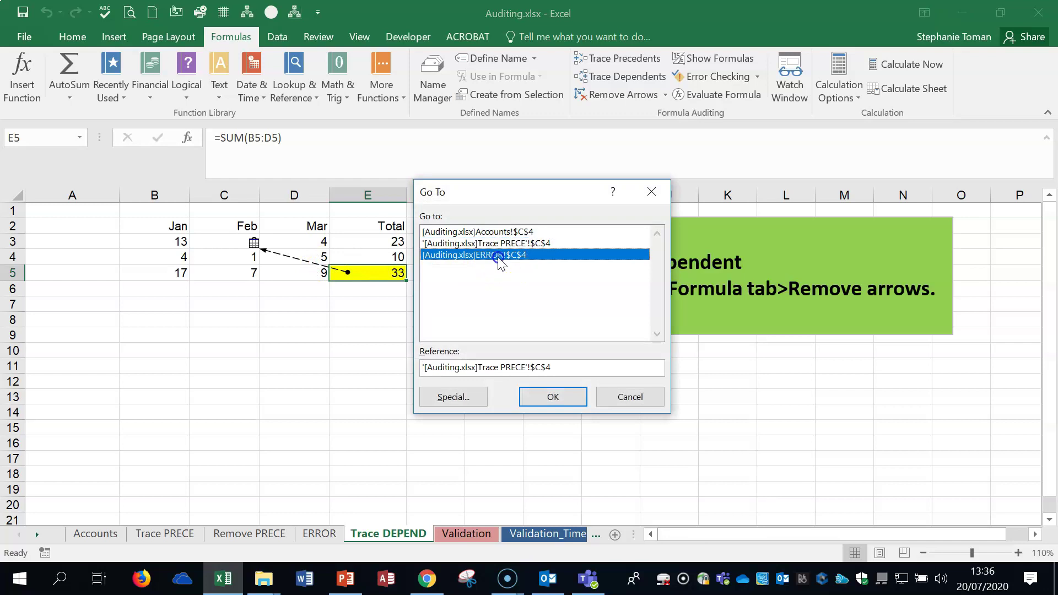
pyautogui.click(552, 397)
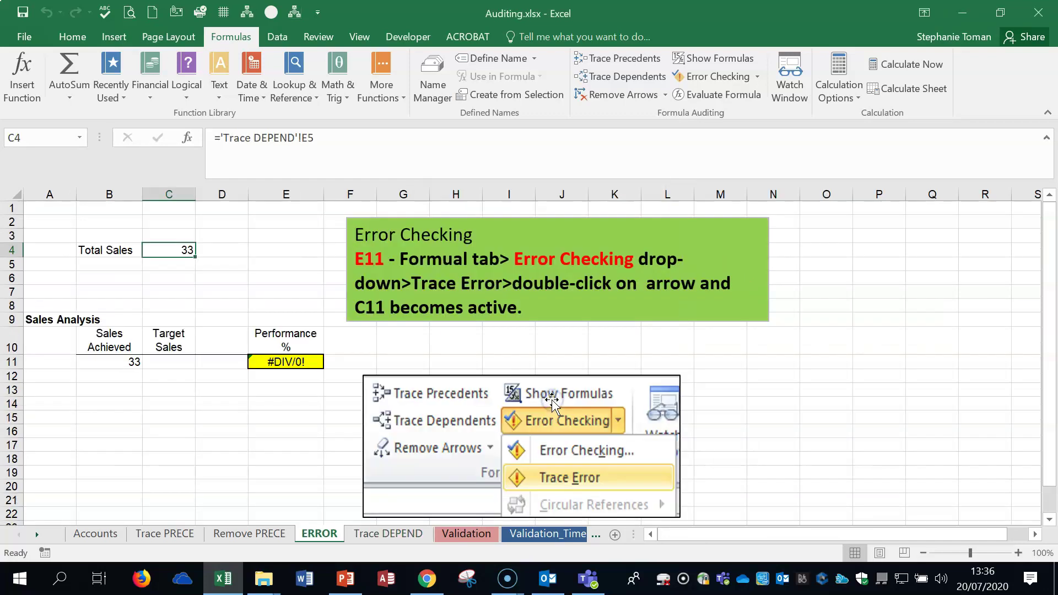
# Examine the formula in E11 on the ERROR sheet and the Target Sales cell C11 that it references
pyautogui.doubleClick(292, 363)
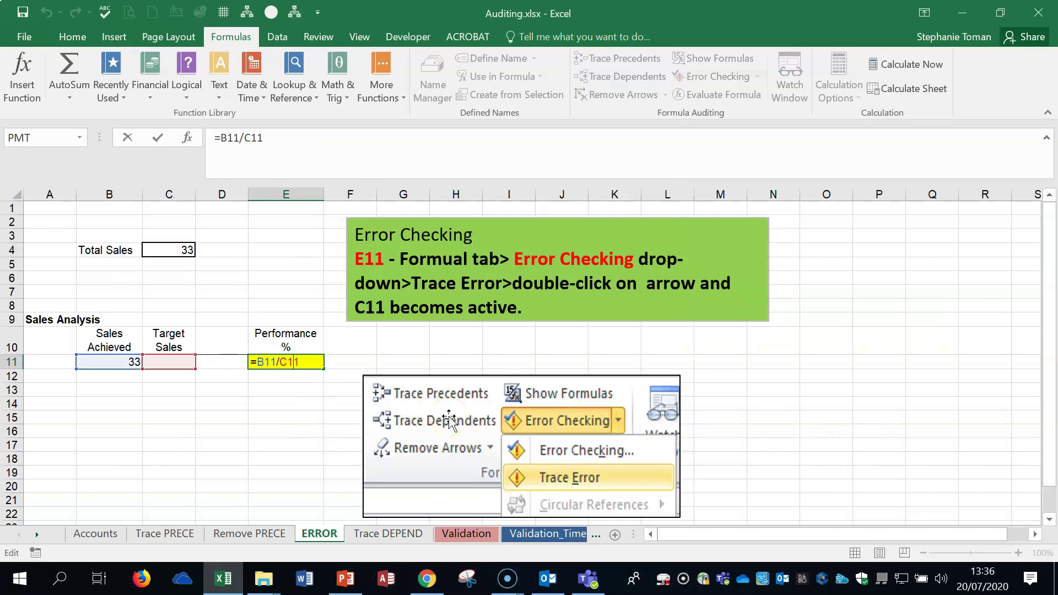
pyautogui.click(169, 368)
# Remove the dependent tracer arrow from E5 on the Trace DEPEND sheet
pyautogui.click(399, 533)
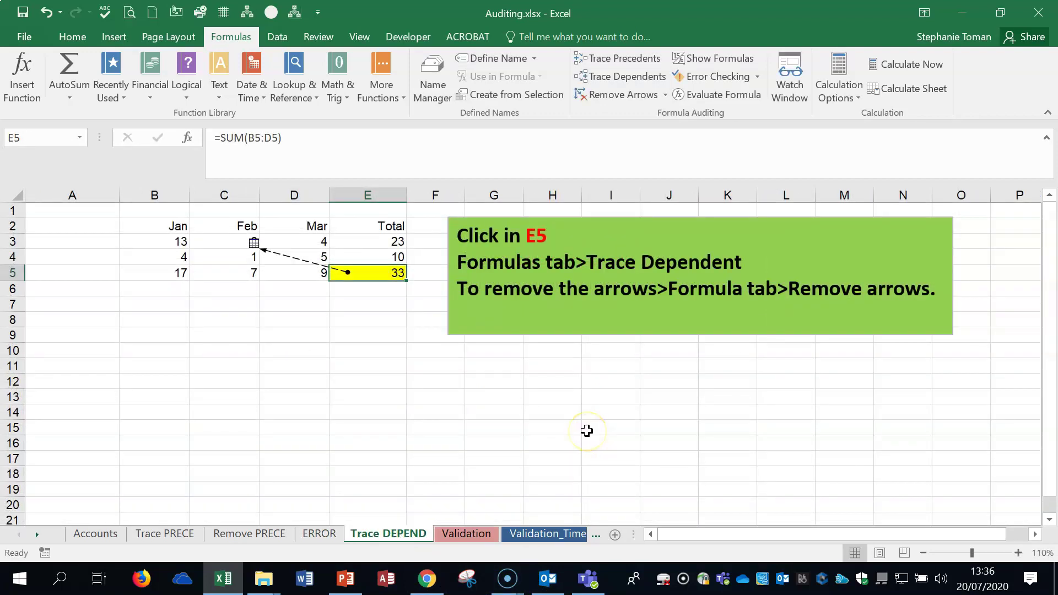
pyautogui.click(618, 94)
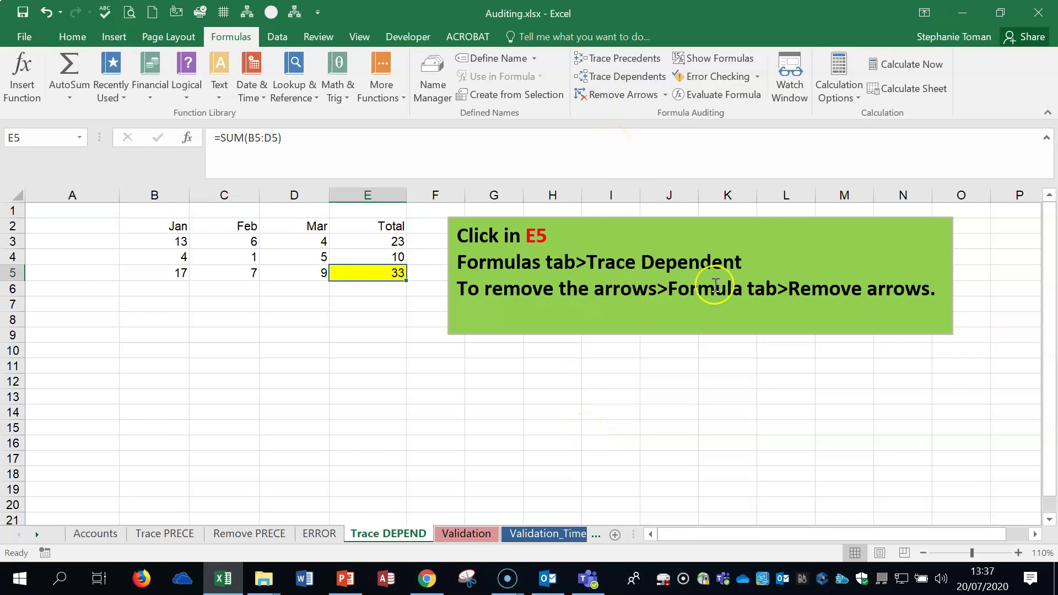
pyautogui.click(738, 339)
# Display the available Data Validation commands on the Validation sheet
pyautogui.click(466, 534)
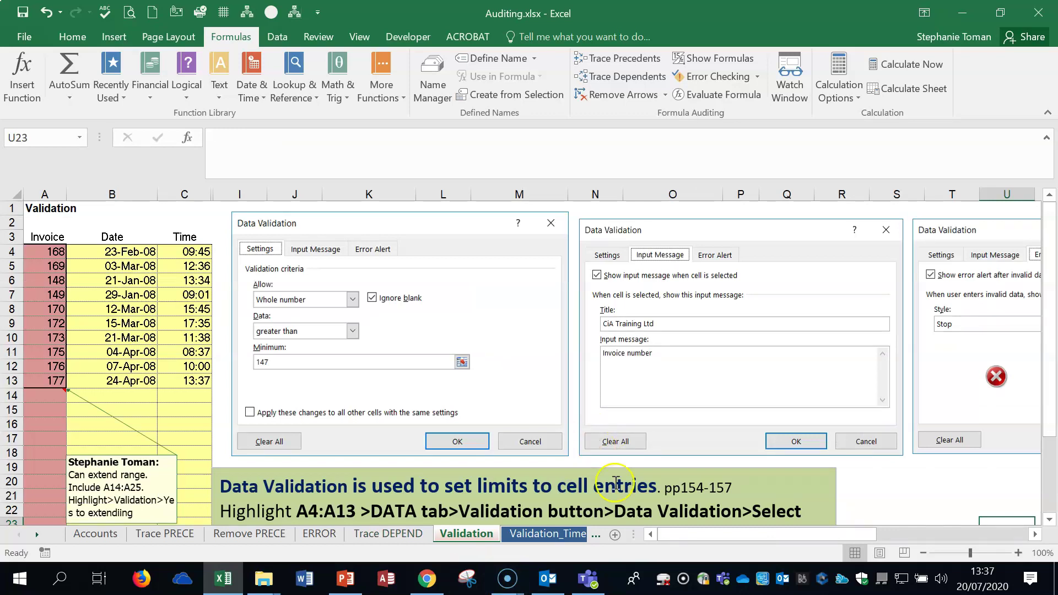
pyautogui.click(277, 37)
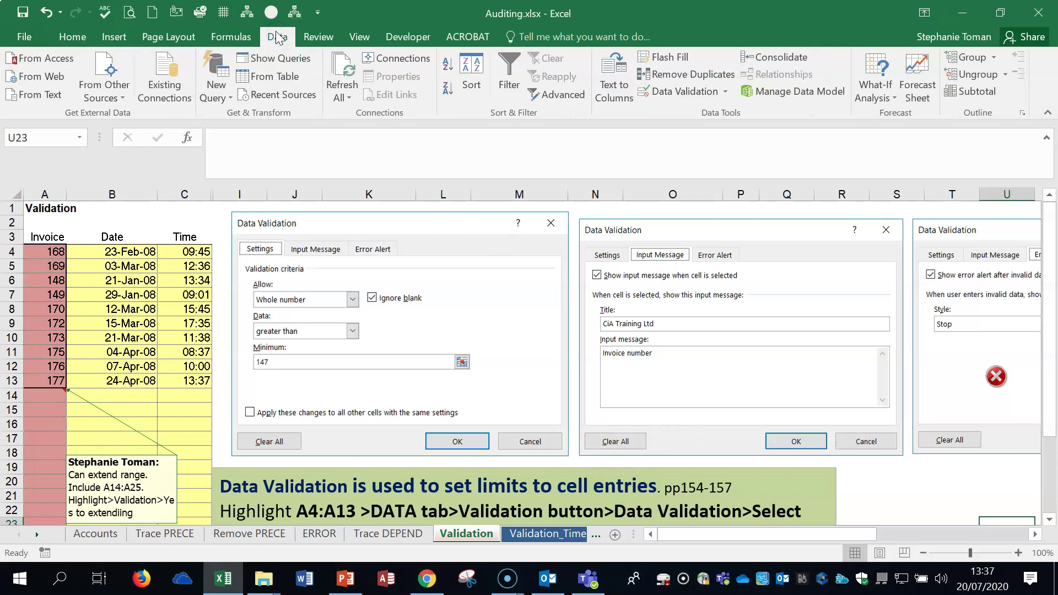
pyautogui.click(725, 92)
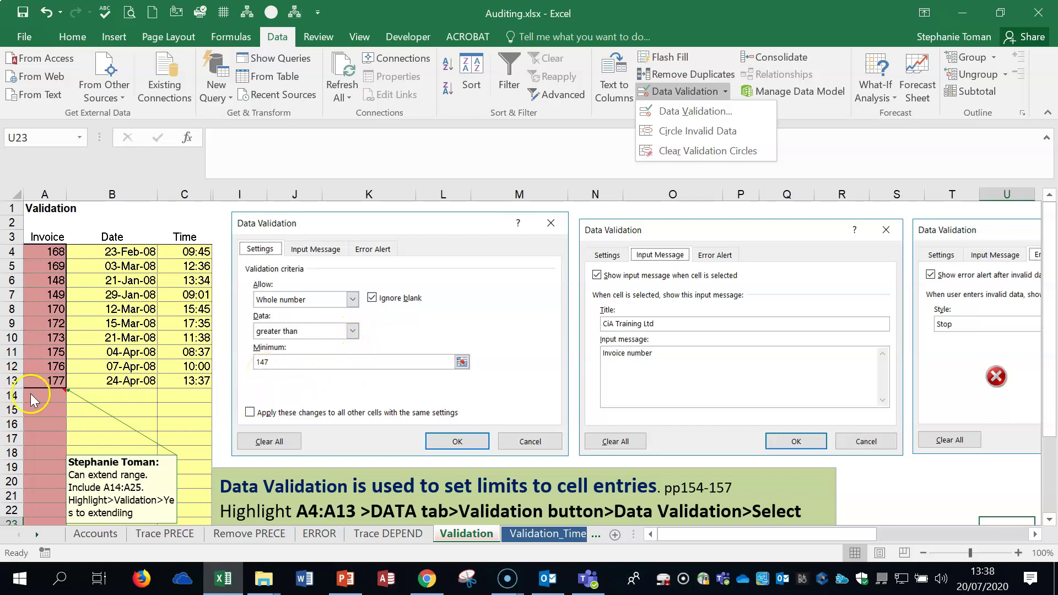
# Try to enter 100 as the invoice number in A11 to test its validation rule, and cancel the entry
pyautogui.click(39, 366)
pyautogui.click(41, 349)
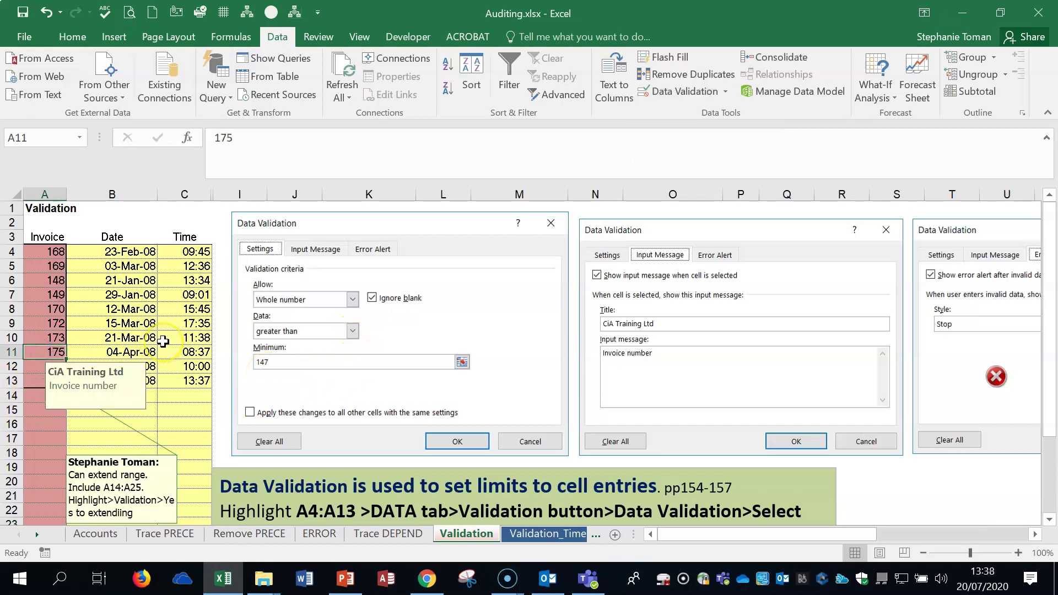
pyautogui.write('100')
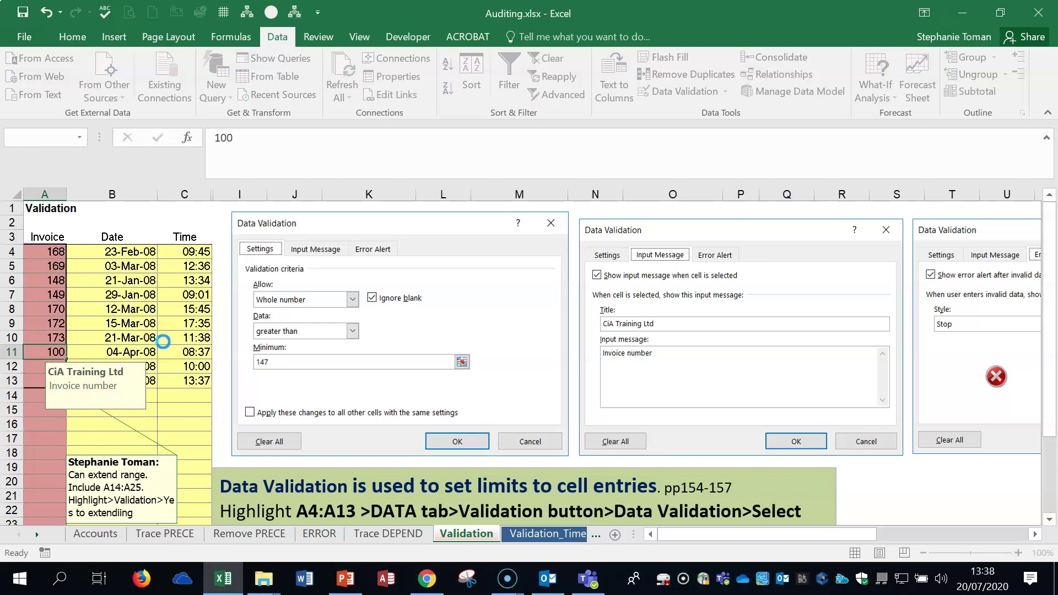
pyautogui.click(163, 342)
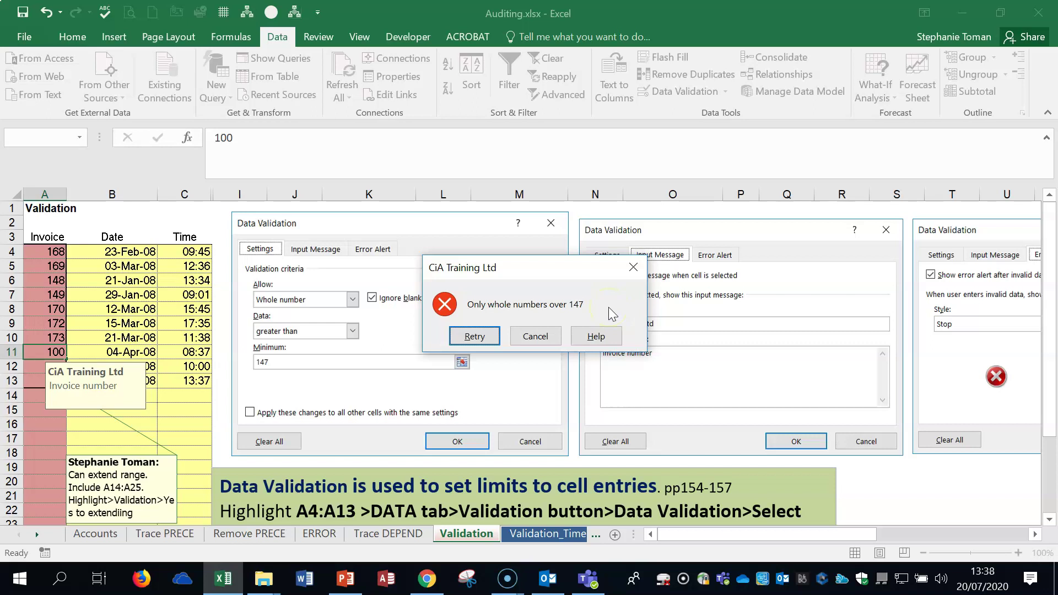
pyautogui.click(535, 336)
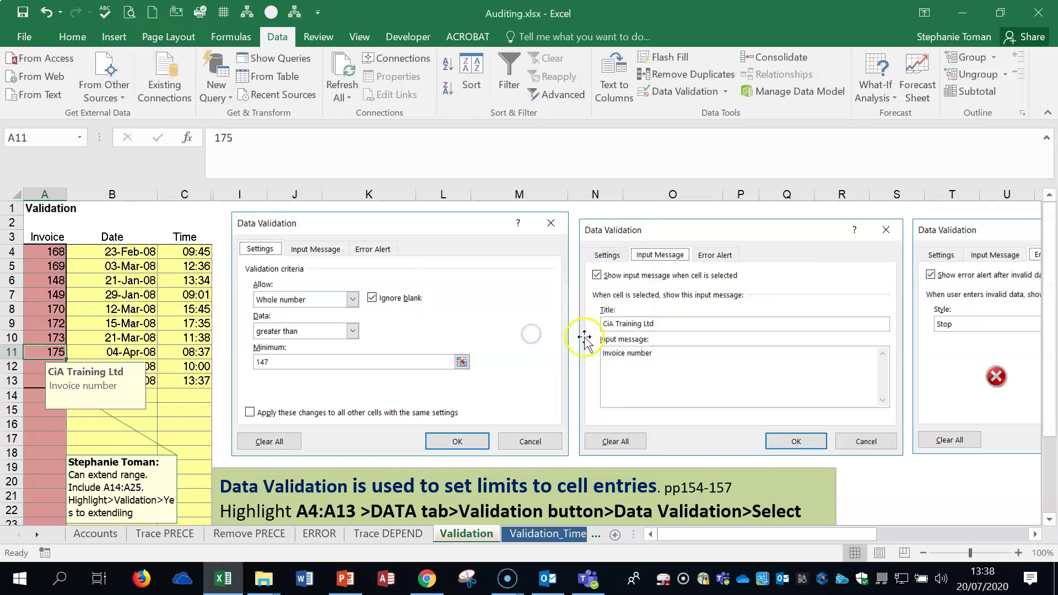
# Review the input message on the invoice cells and the pictured Settings, Input Message and Error Alert pages on the Validation sheet
pyautogui.click(42, 335)
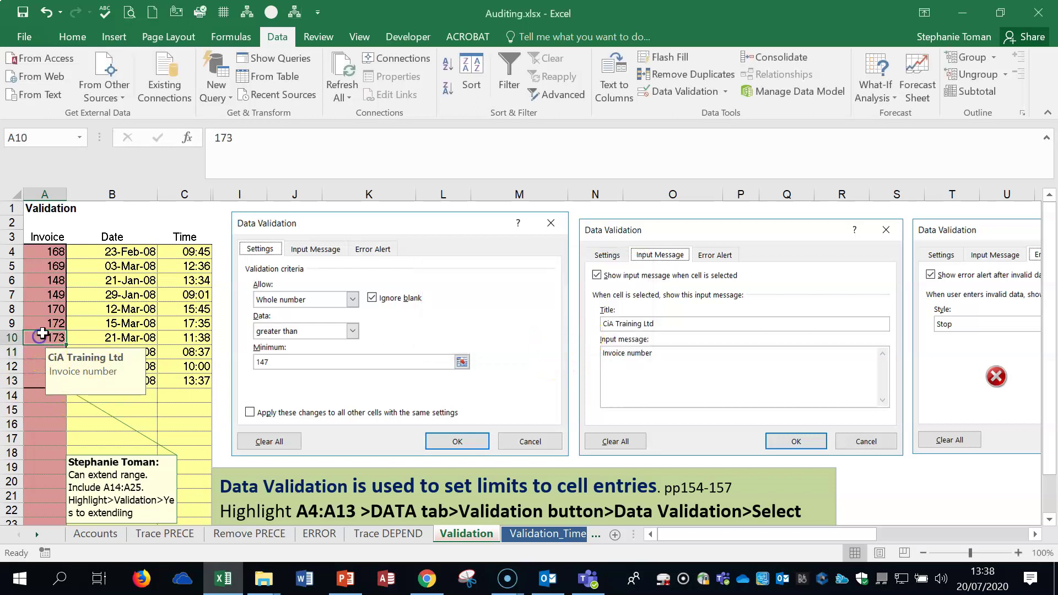
pyautogui.click(44, 320)
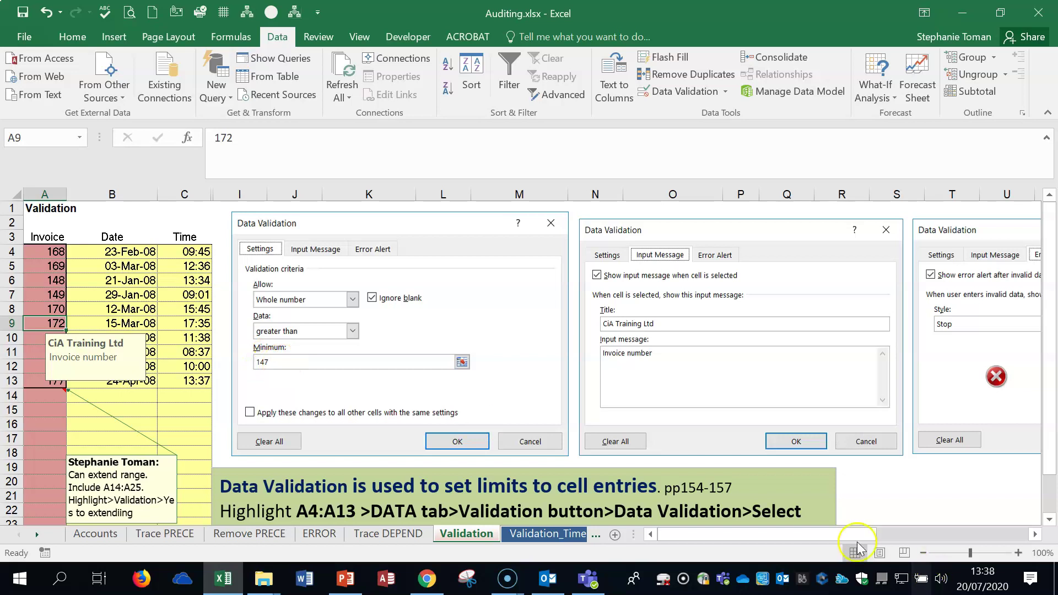
pyautogui.moveTo(843, 533); pyautogui.dragTo(944, 533)
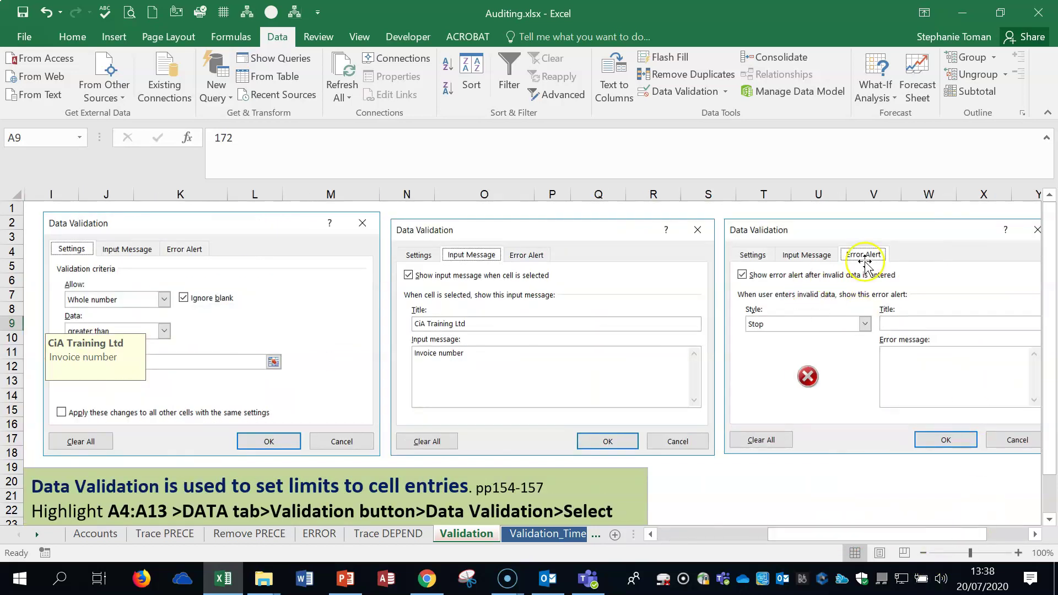
pyautogui.click(919, 368)
pyautogui.moveTo(781, 535); pyautogui.dragTo(699, 534)
# For invoice cells A4:A13, set the data validation minimum to 100 for whole numbers greater than that value
pyautogui.click(47, 270)
pyautogui.moveTo(45, 251); pyautogui.dragTo(48, 380)
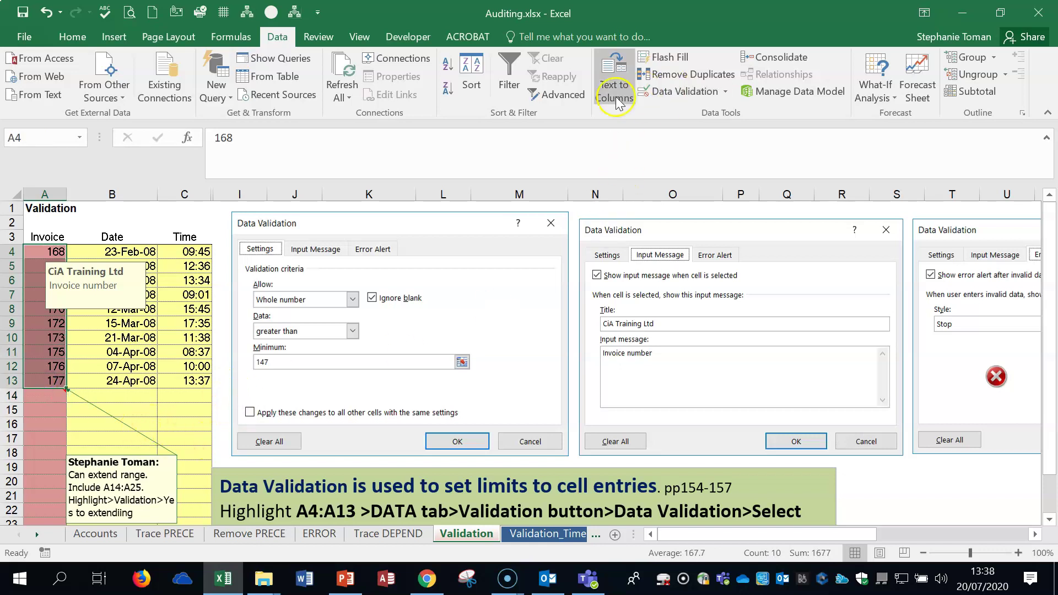
pyautogui.click(695, 94)
pyautogui.click(685, 110)
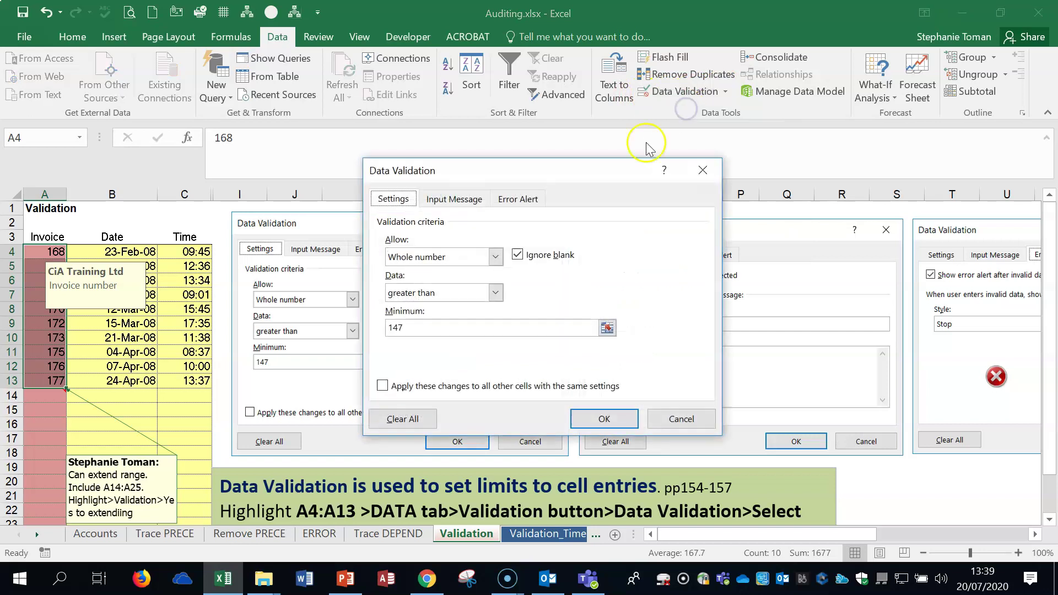
pyautogui.moveTo(540, 165); pyautogui.dragTo(653, 162)
pyautogui.moveTo(537, 325); pyautogui.dragTo(499, 325)
pyautogui.write('100')
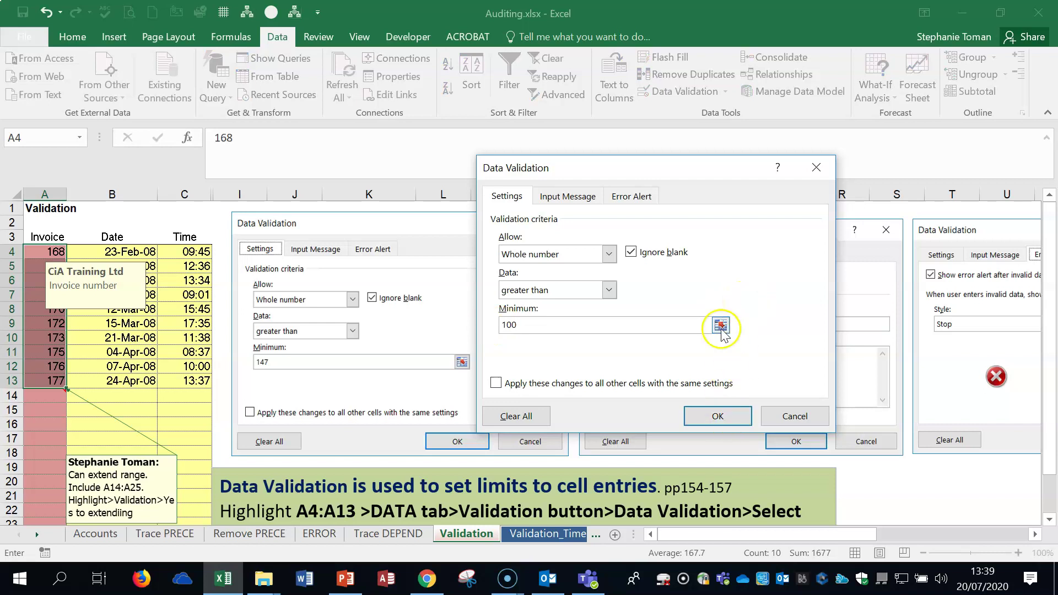
# Change the input message to "Invoice number over 100" and the error message to "Only whole numbers over 100", and apply the validation
pyautogui.click(568, 196)
pyautogui.click(585, 313)
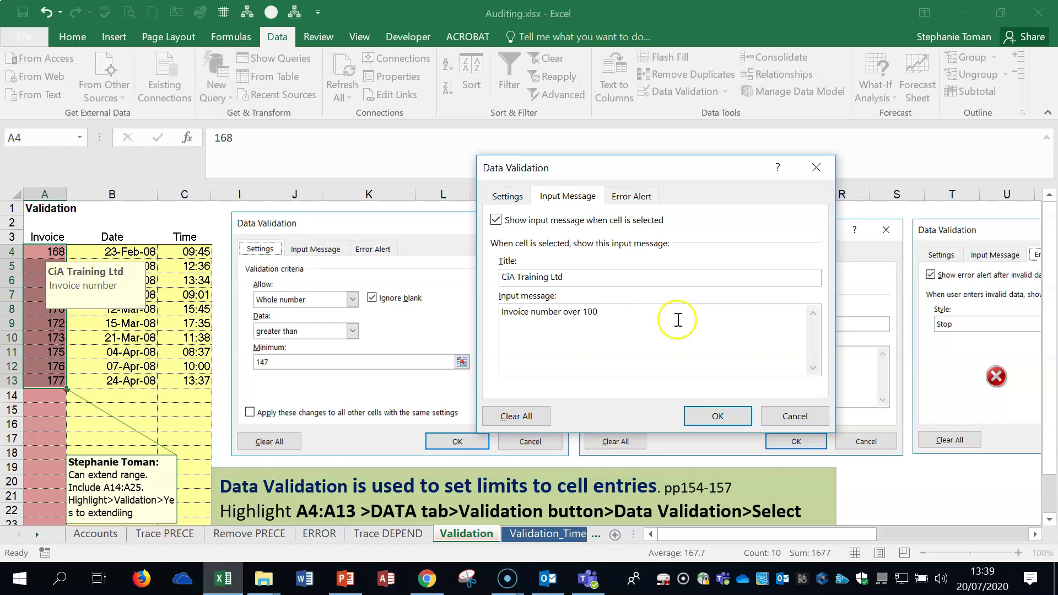
pyautogui.click(637, 197)
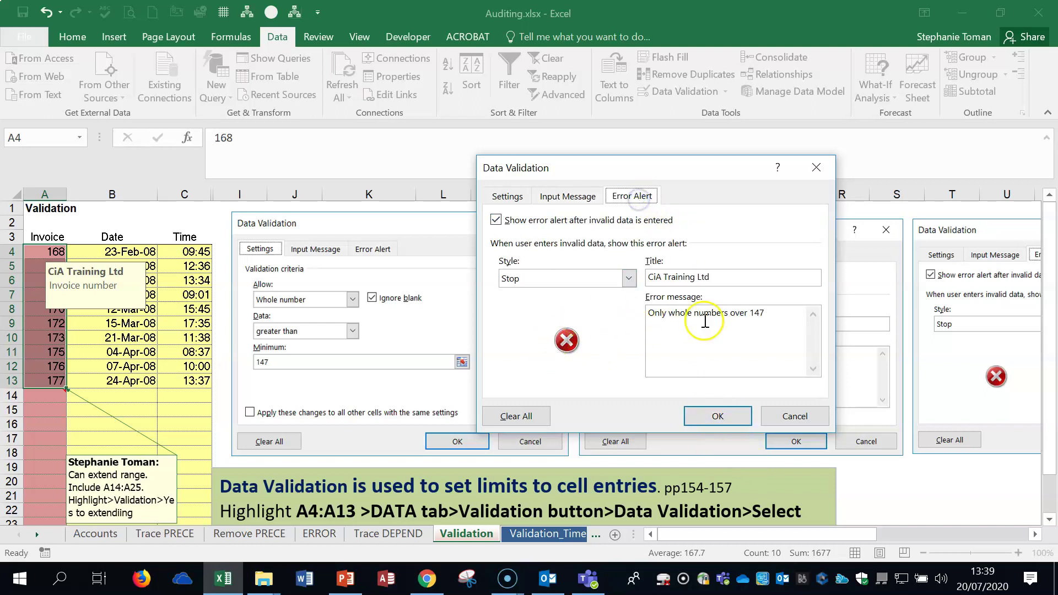
pyautogui.click(772, 313)
pyautogui.doubleClick(767, 312)
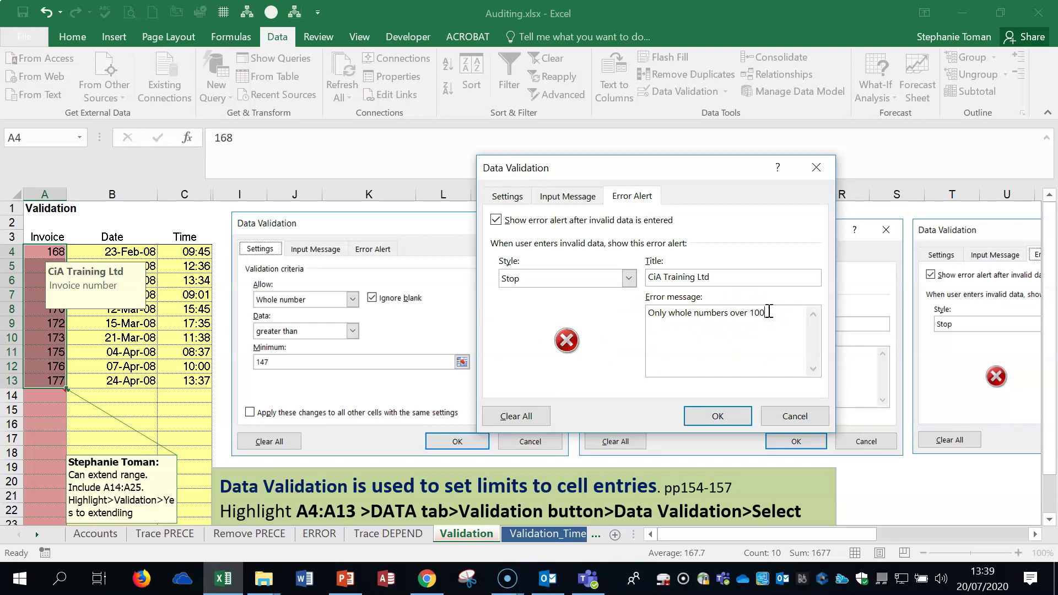
pyautogui.click(718, 416)
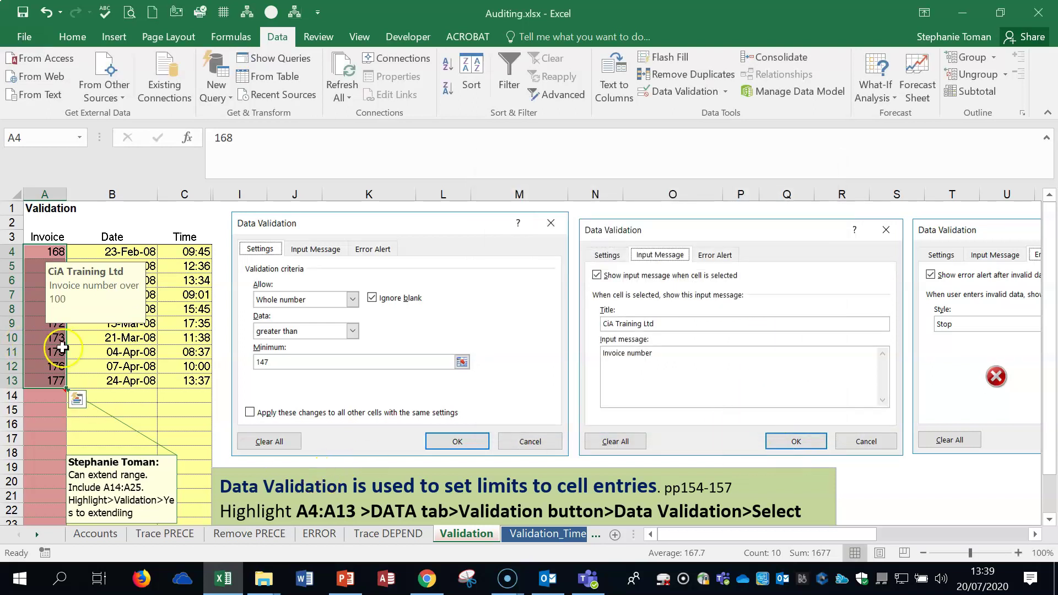
# Check the input message on the invoice cells, try to enter 55 in A11 to test the rule, and cancel the entry
pyautogui.click(46, 339)
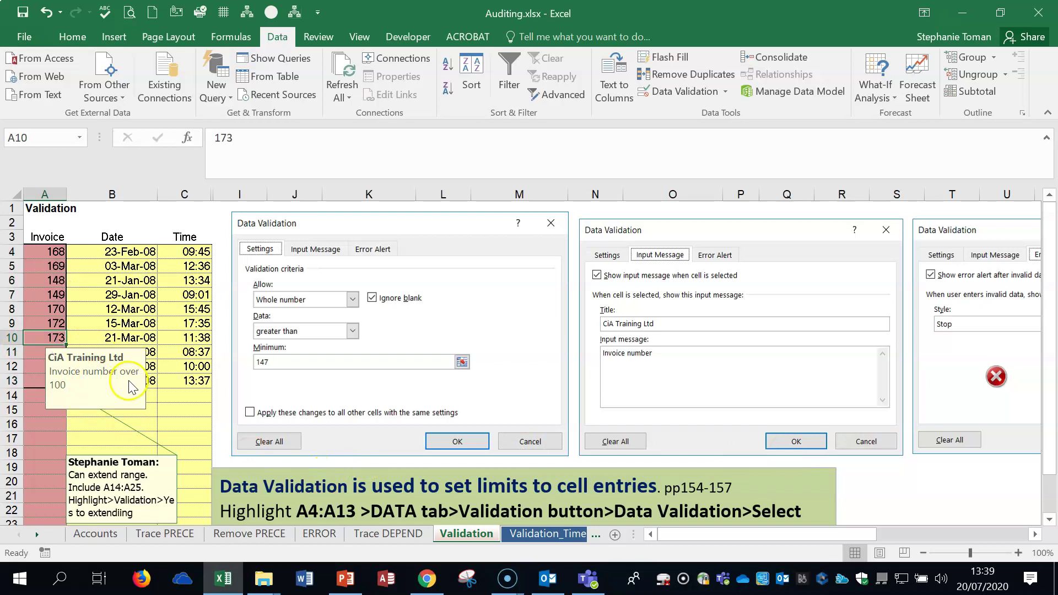
pyautogui.press('Down')
pyautogui.press('Down')
pyautogui.press('Down')
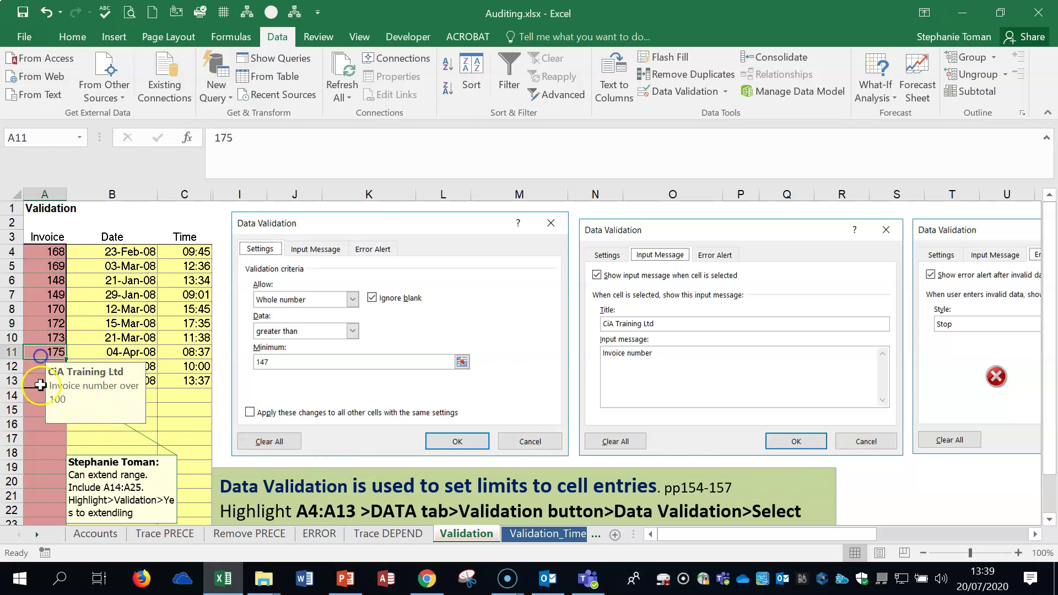
pyautogui.click(48, 355)
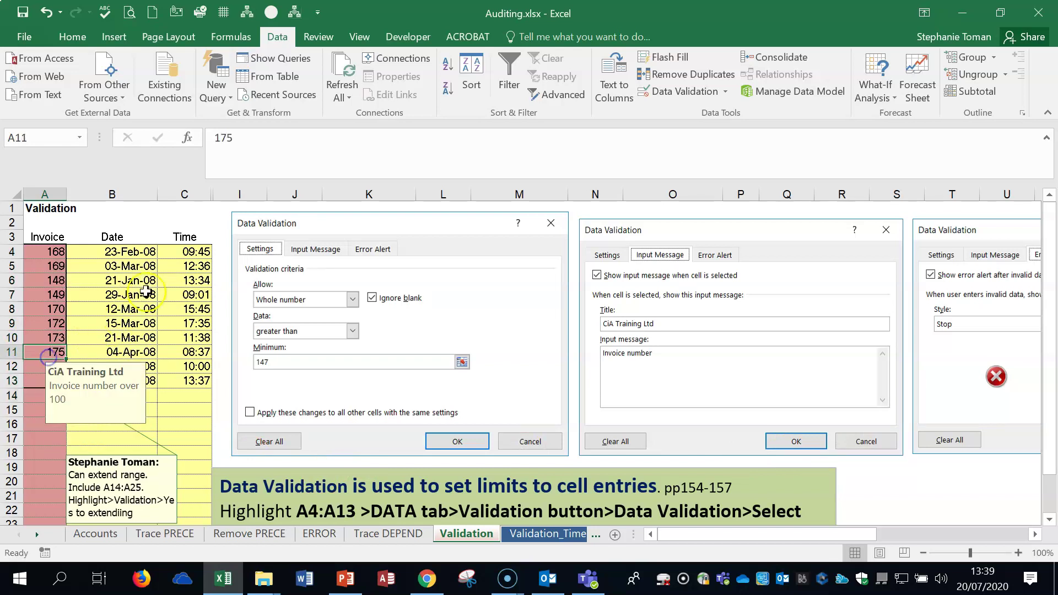
pyautogui.write('55')
pyautogui.press('Return')
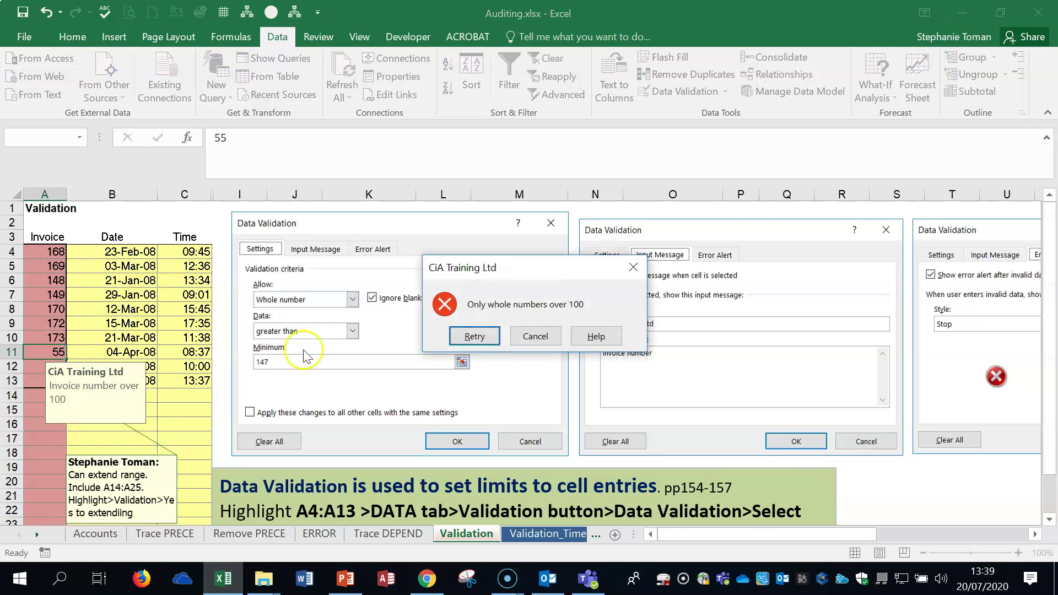
pyautogui.click(539, 336)
# Start extending the data validation to A4:A22, review the data types that can be allowed, and close the settings without applying them
pyautogui.click(34, 295)
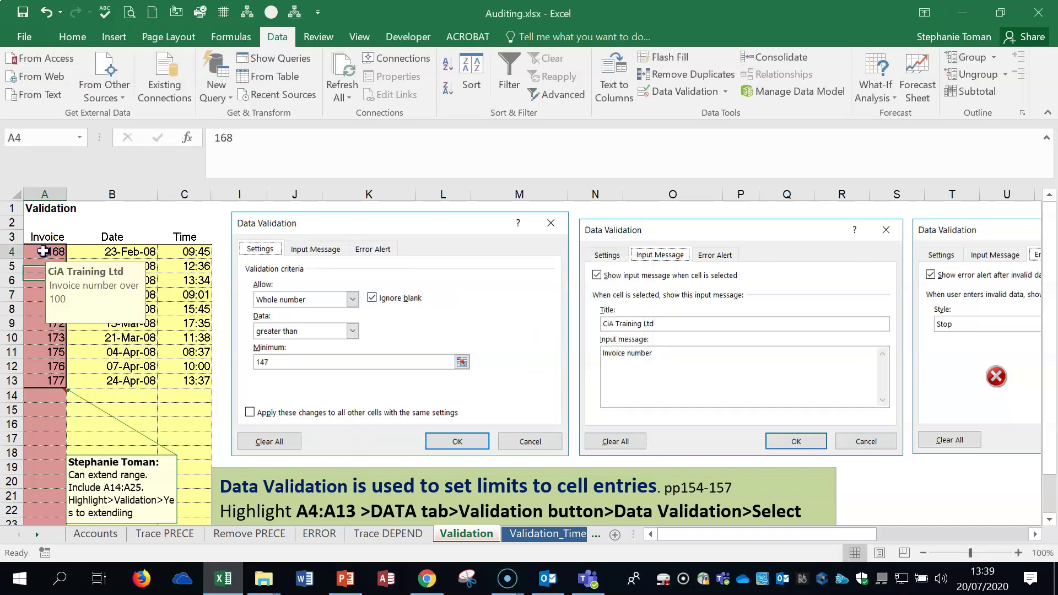
pyautogui.moveTo(34, 251); pyautogui.dragTo(31, 504)
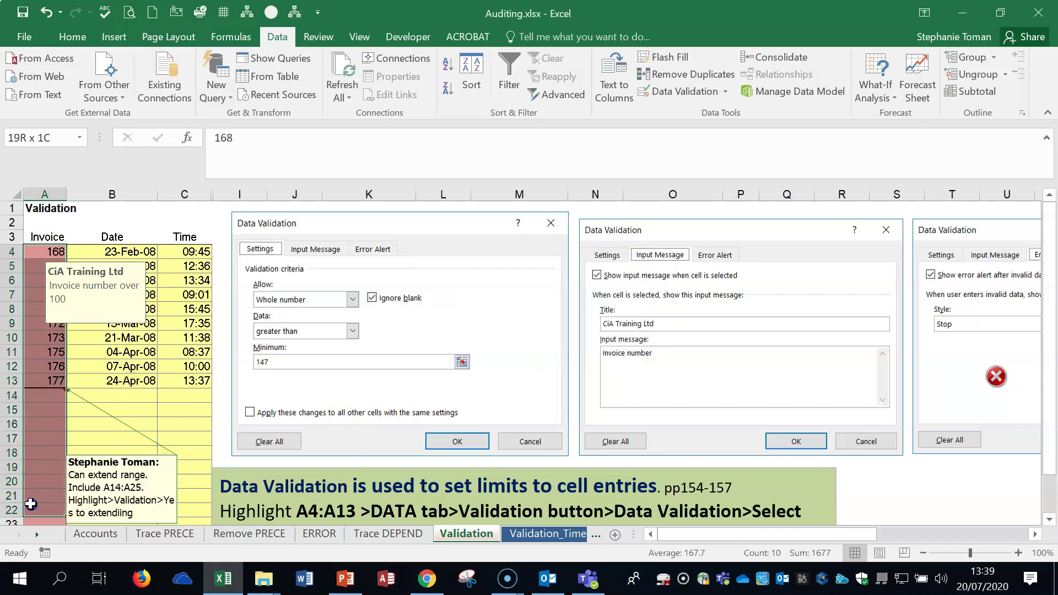
pyautogui.click(726, 91)
pyautogui.click(716, 111)
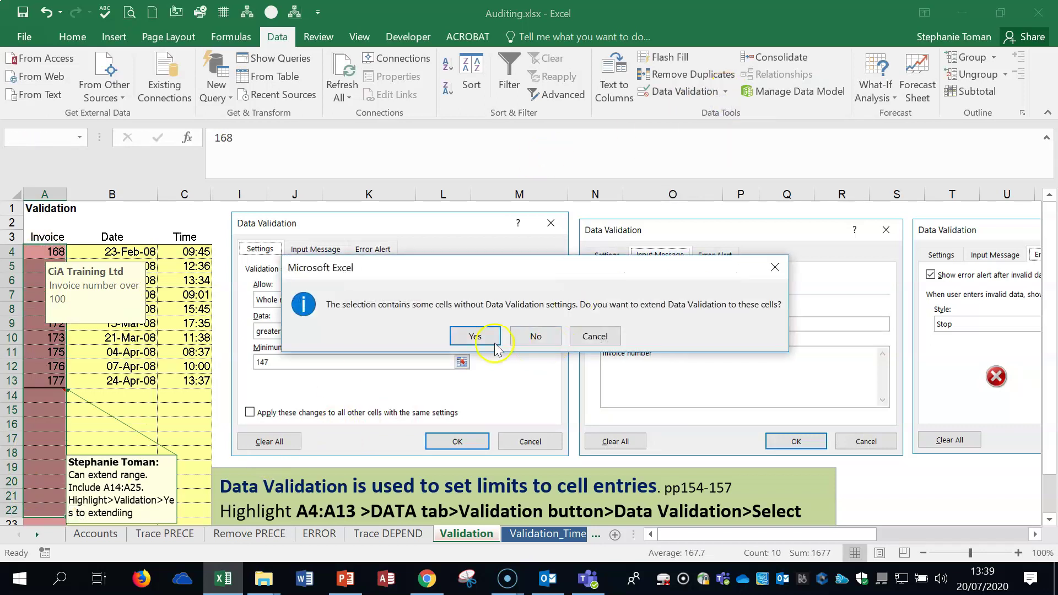
pyautogui.click(469, 336)
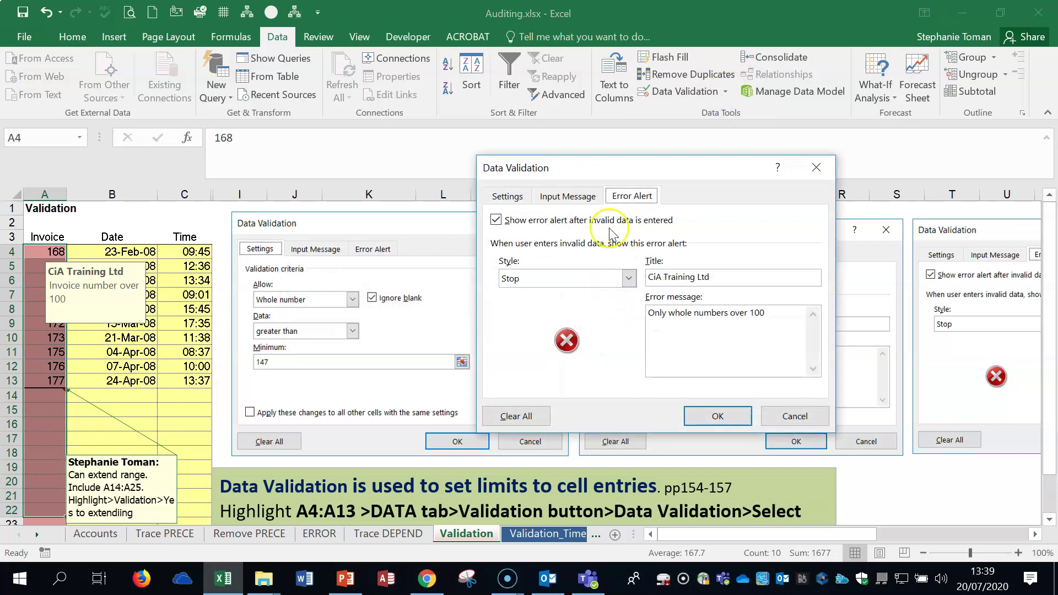
pyautogui.click(490, 196)
pyautogui.click(609, 253)
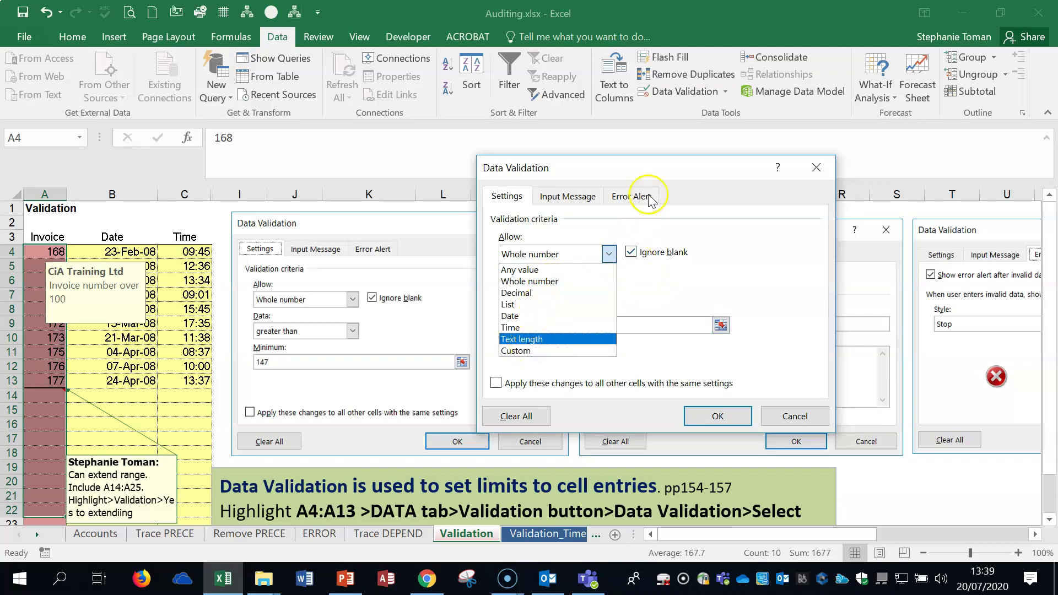
pyautogui.click(821, 158)
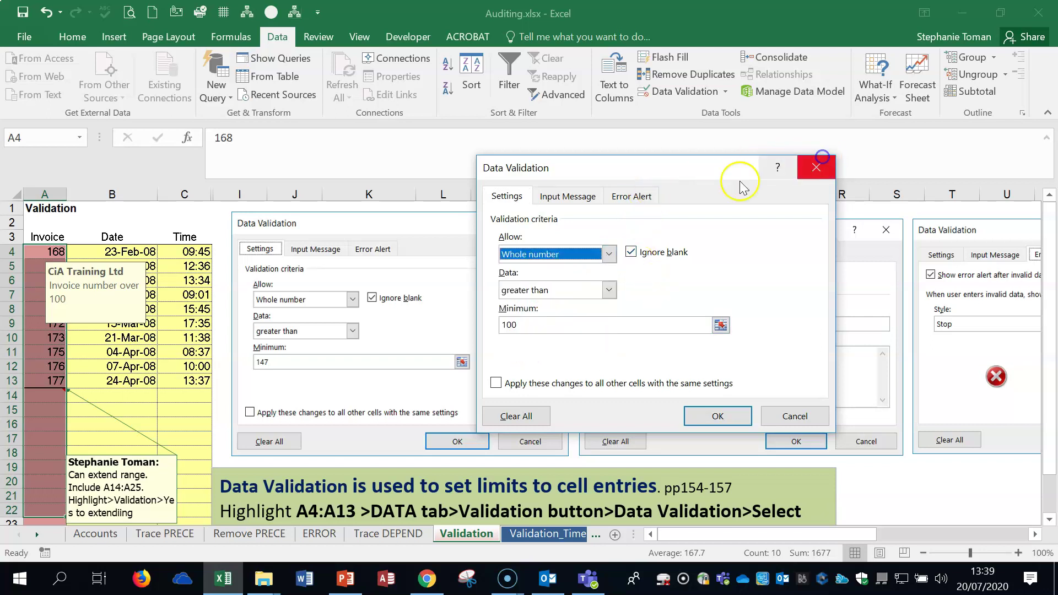
pyautogui.click(816, 167)
# On the Validation_Time sheet, open the data validation settings for time cells C4:C25, agreeing to erase their current settings
pyautogui.click(545, 533)
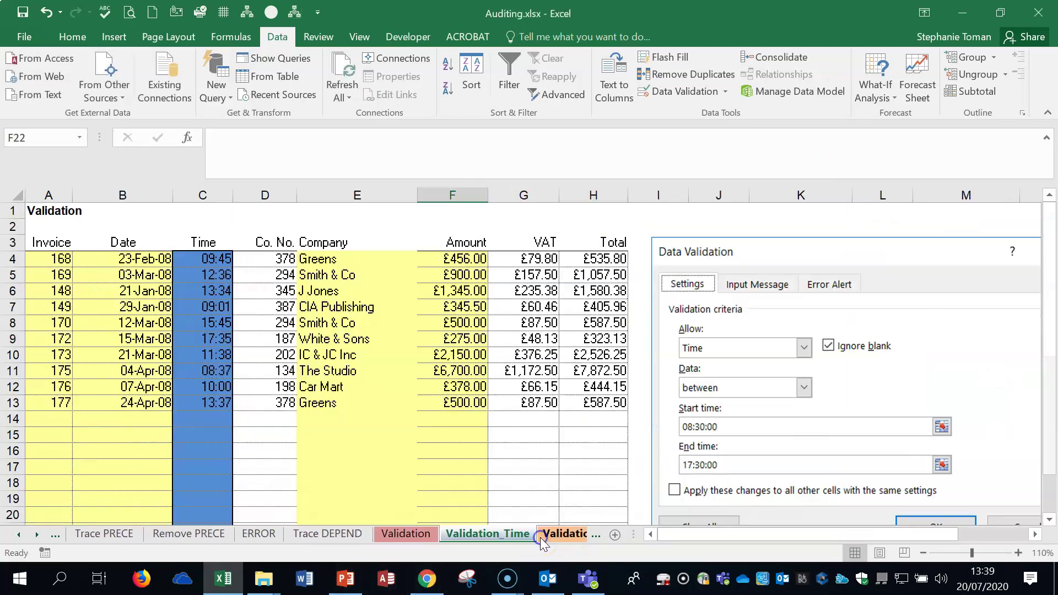
pyautogui.click(198, 242)
pyautogui.moveTo(199, 258); pyautogui.dragTo(194, 488)
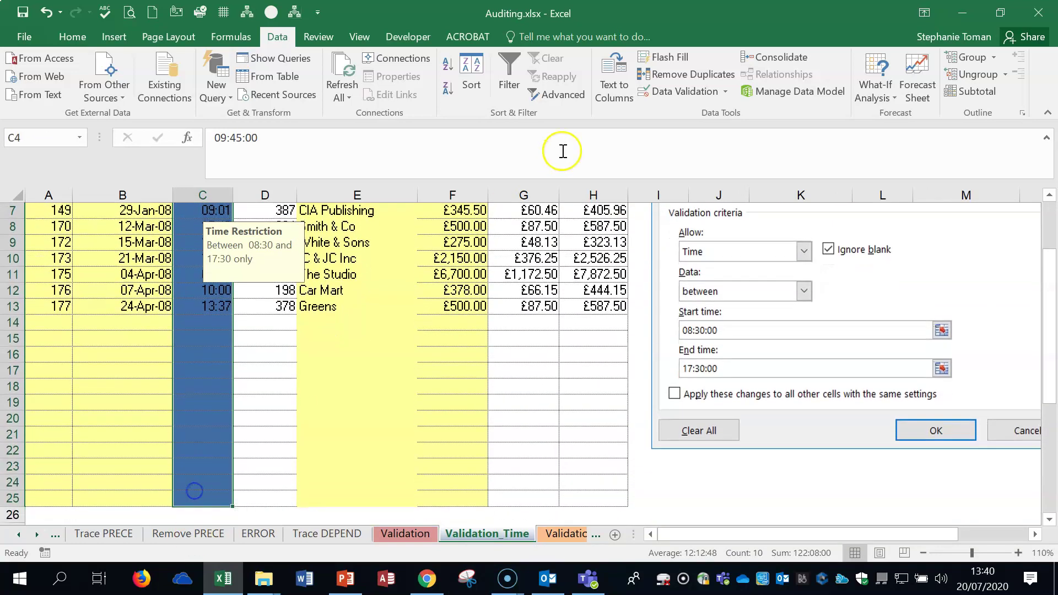
pyautogui.click(723, 92)
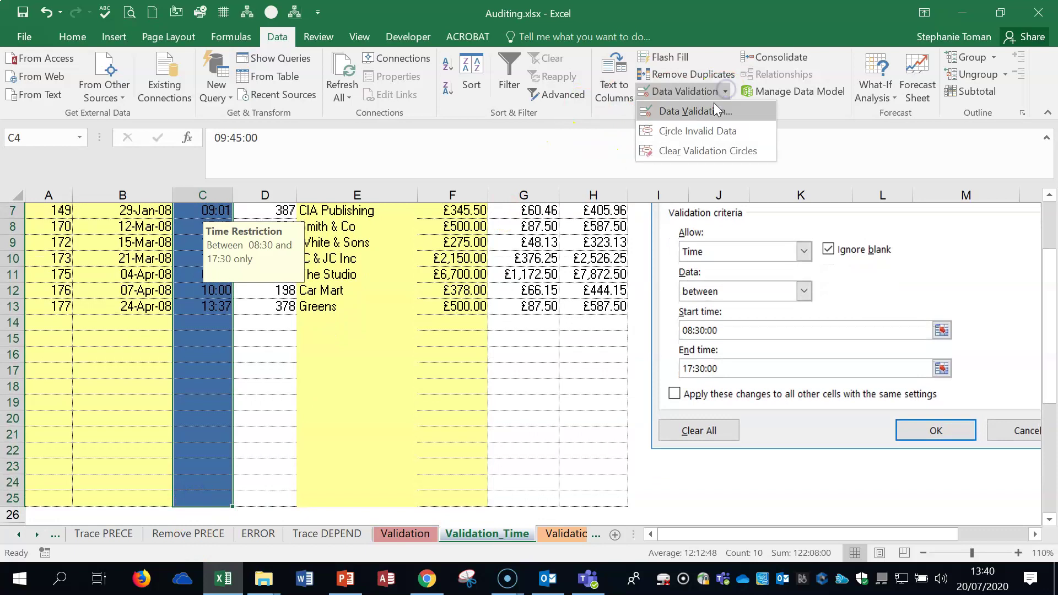
pyautogui.click(692, 109)
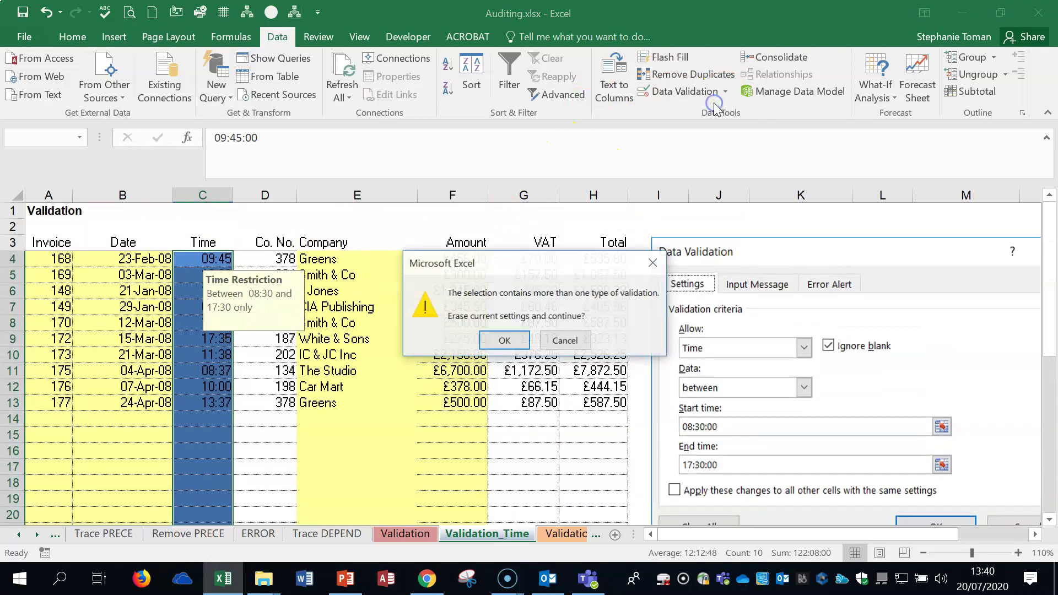
pyautogui.click(504, 341)
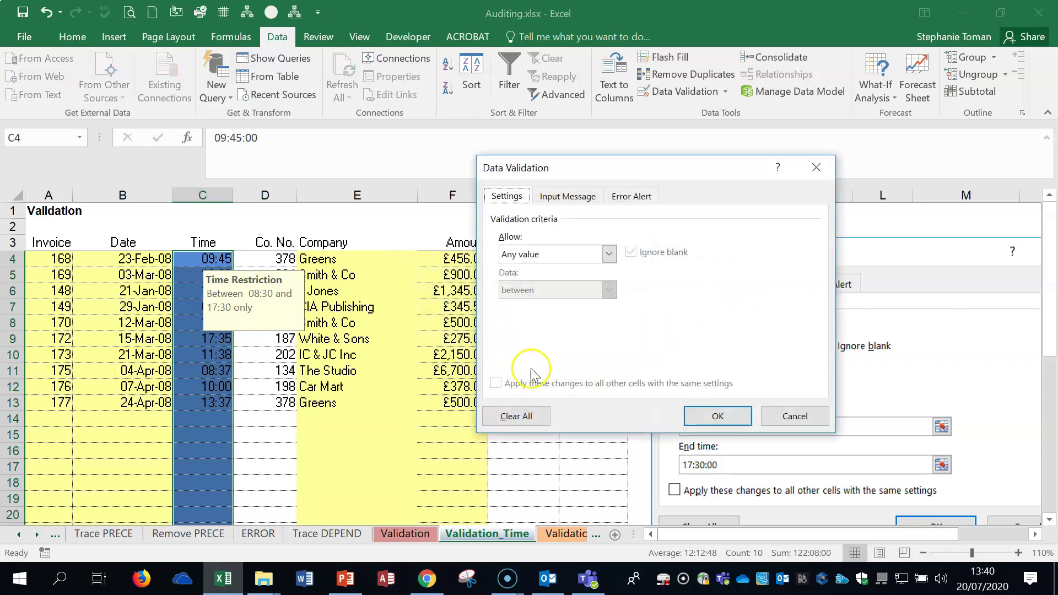
# Set the allowed data type to Time and place the settings dialog beside the pictured example
pyautogui.click(607, 254)
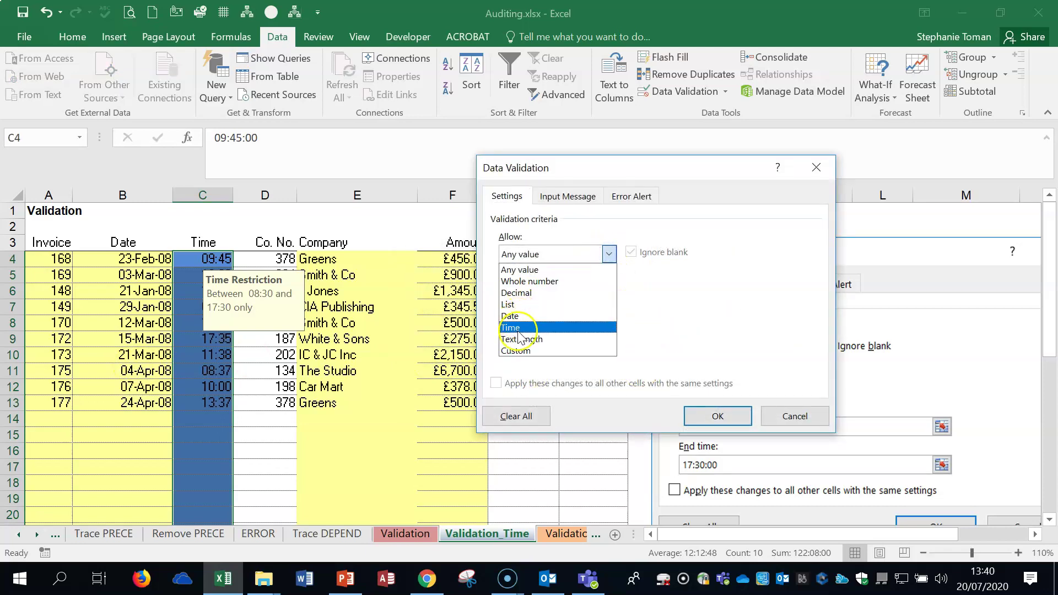
pyautogui.click(584, 328)
pyautogui.moveTo(733, 170); pyautogui.dragTo(499, 294)
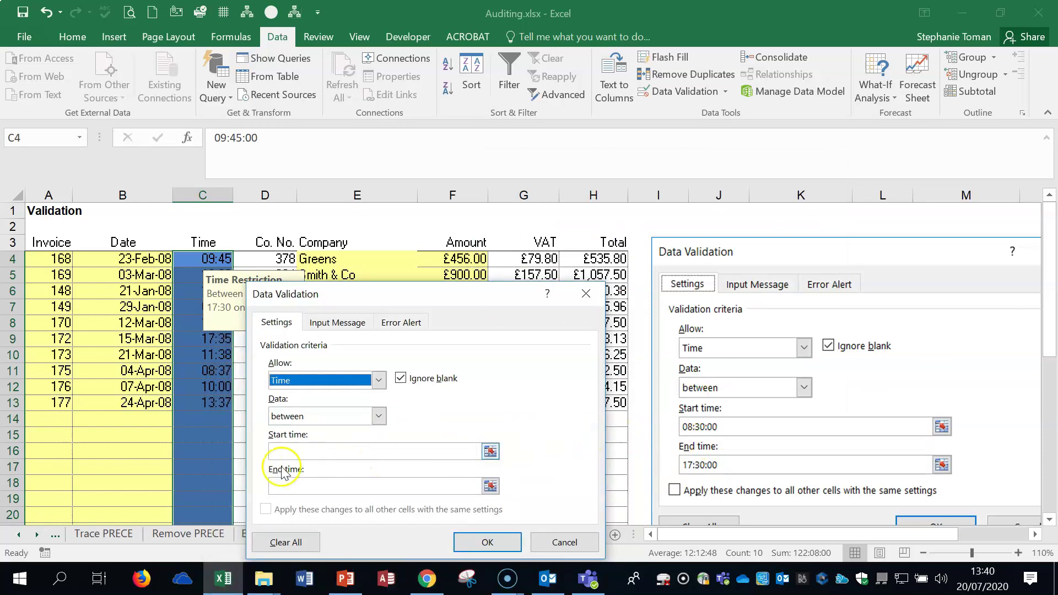
pyautogui.click(278, 451)
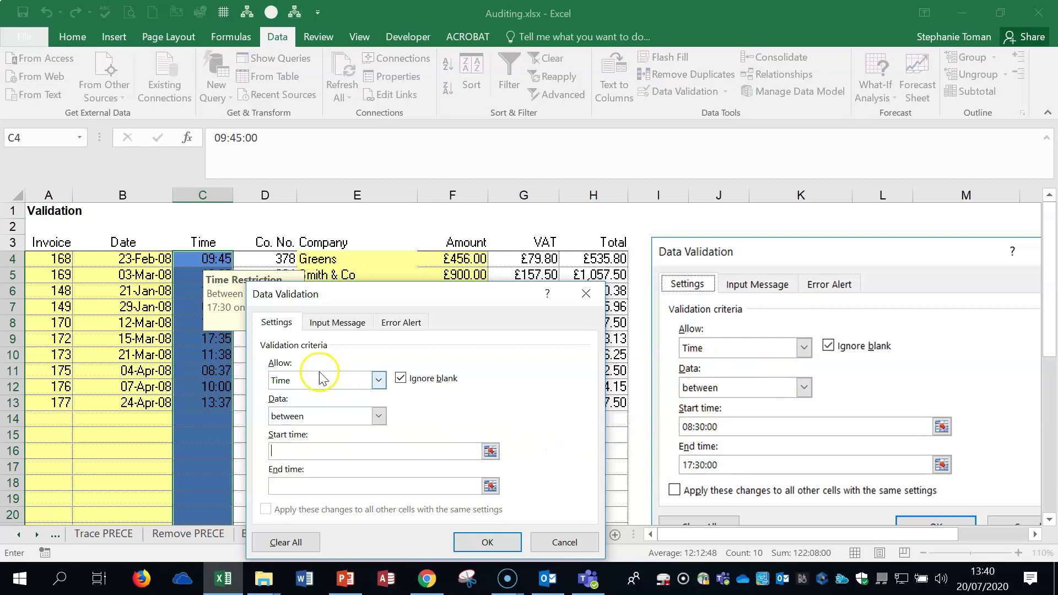
# Look through the input message and error alert settings for the time cells, and close the dialog without applying anything
pyautogui.click(329, 324)
pyautogui.click(532, 336)
pyautogui.click(422, 322)
pyautogui.click(532, 336)
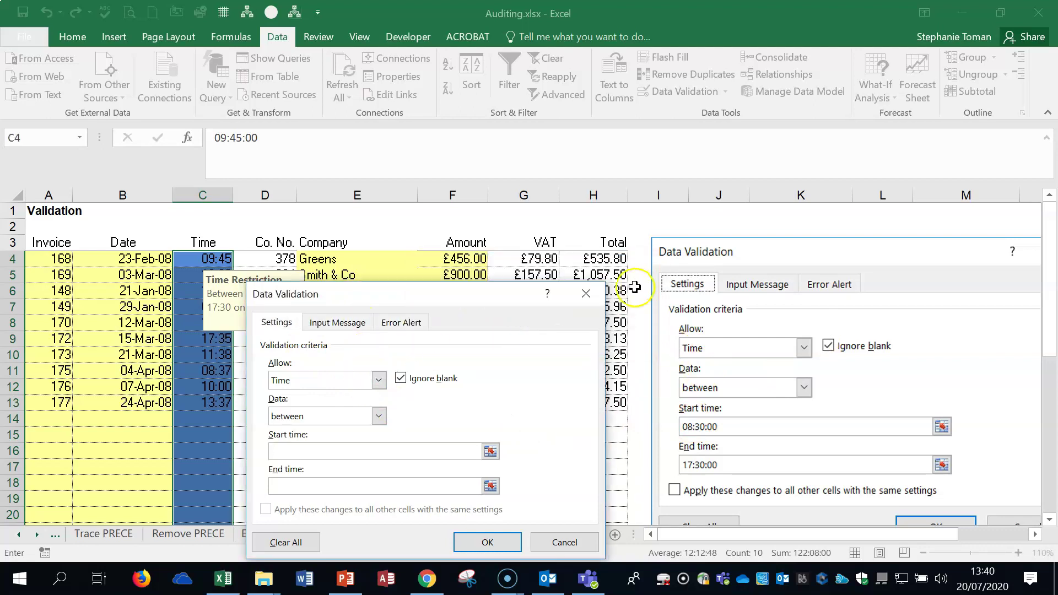
pyautogui.click(591, 294)
# On the Validation_List sheet, choose Smith & Co for K5 from its validation list
pyautogui.click(37, 534)
pyautogui.click(36, 534)
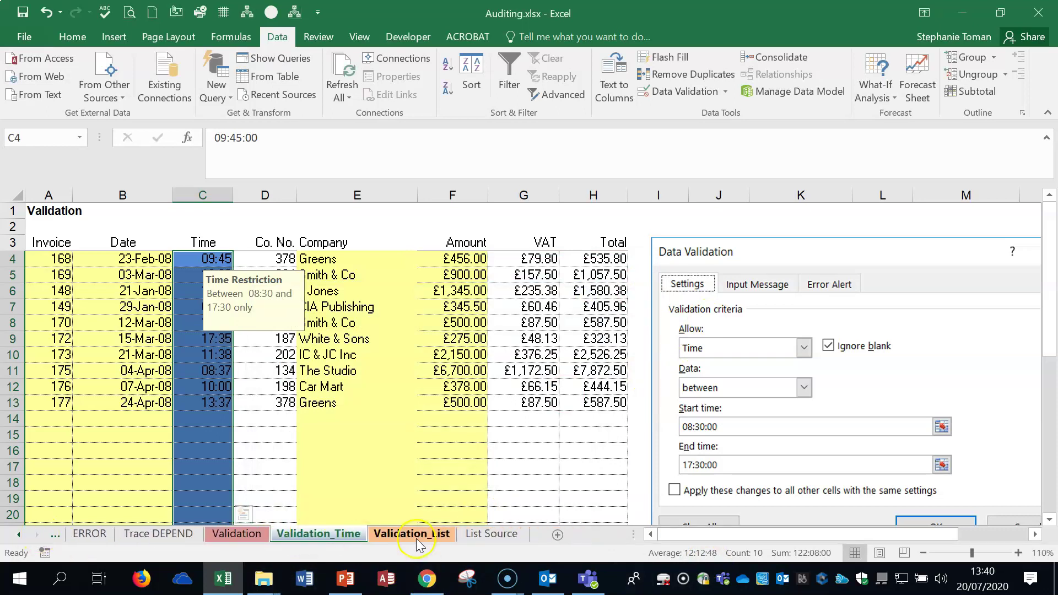
pyautogui.click(420, 535)
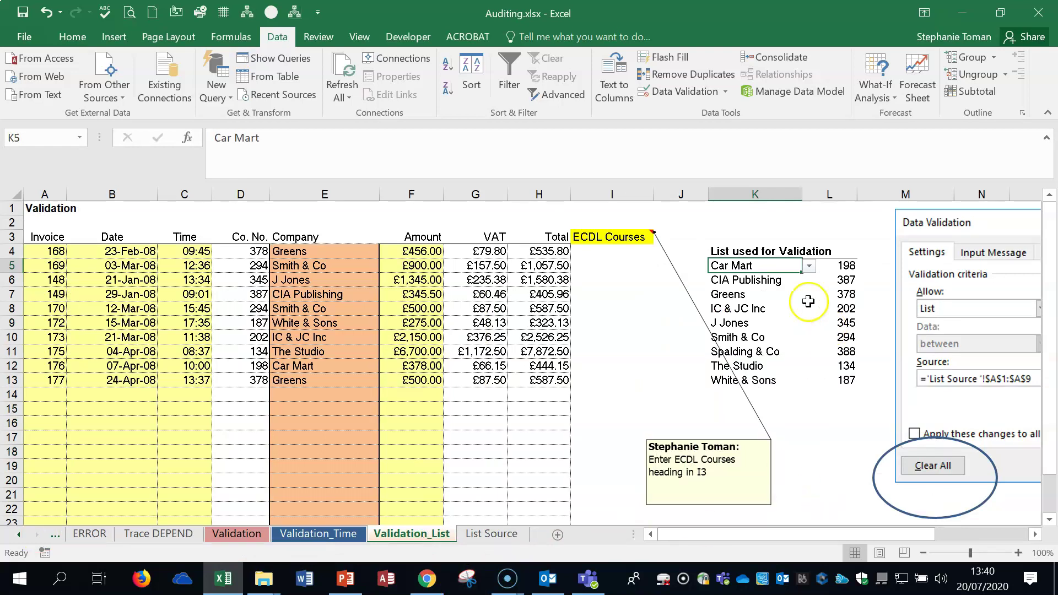
pyautogui.click(810, 269)
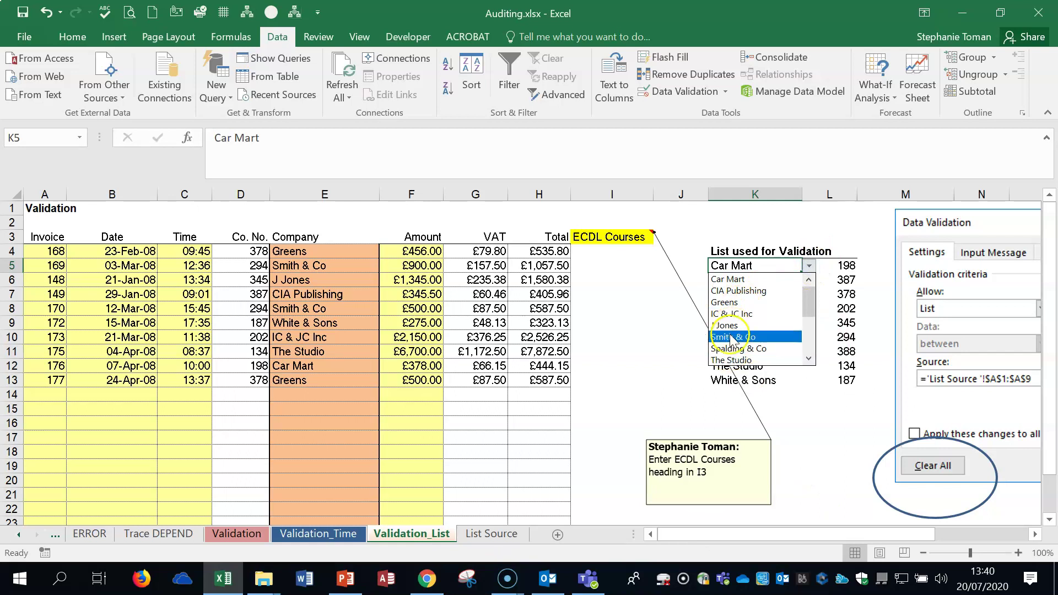
pyautogui.click(729, 334)
# Choose the company J Jones for K6 from its validation list, and view the available choices again without changing the cell
pyautogui.click(771, 281)
pyautogui.click(809, 279)
pyautogui.click(756, 324)
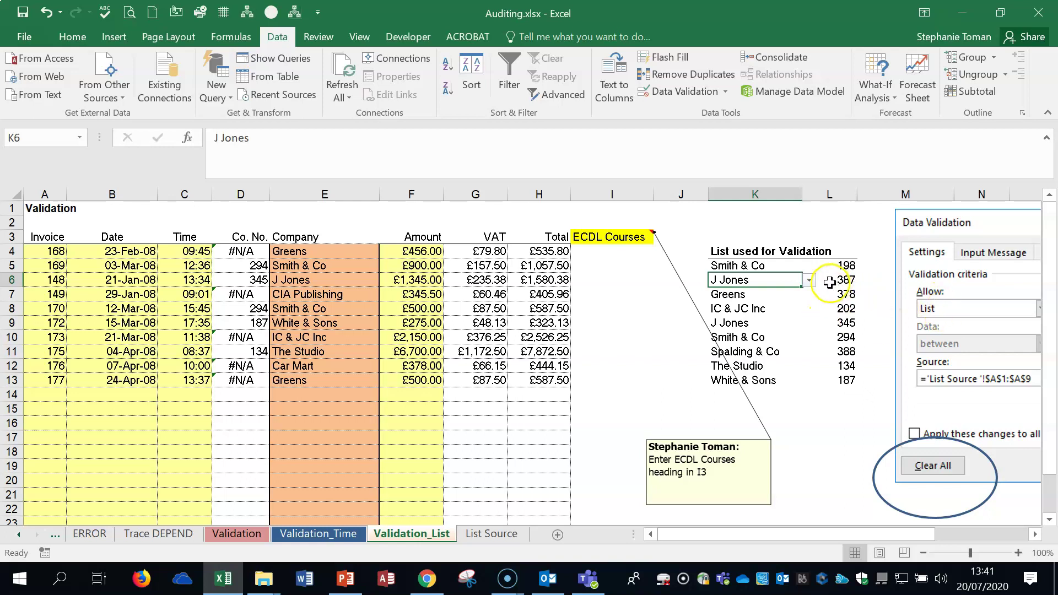
pyautogui.click(809, 280)
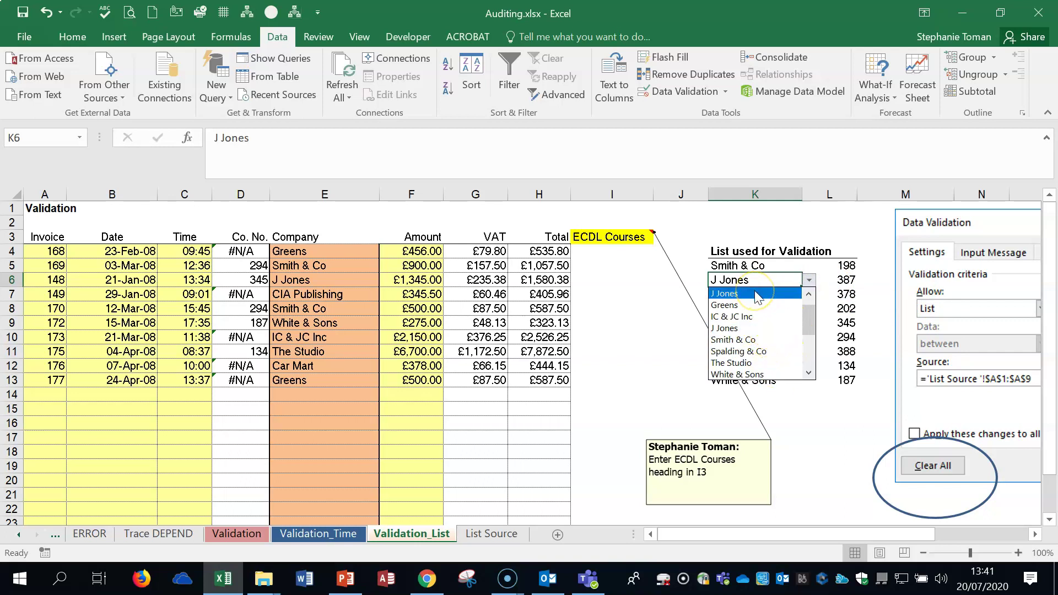
pyautogui.press('Escape')
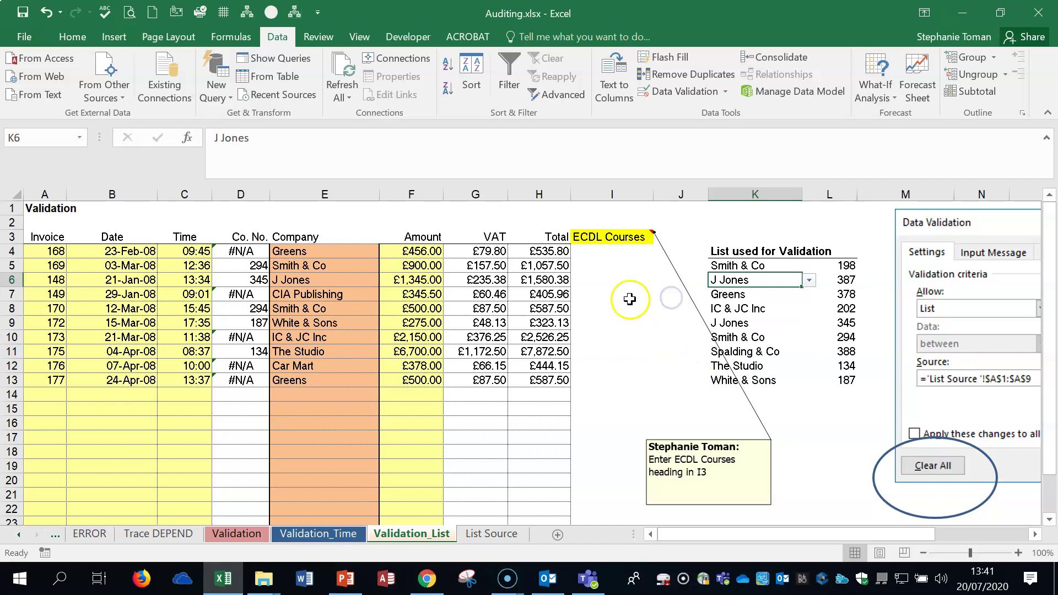
# Apply List validation to I4:I13 under ECDL Courses, using C2:C7 of the List Source sheet as the source
pyautogui.moveTo(616, 254); pyautogui.dragTo(617, 386)
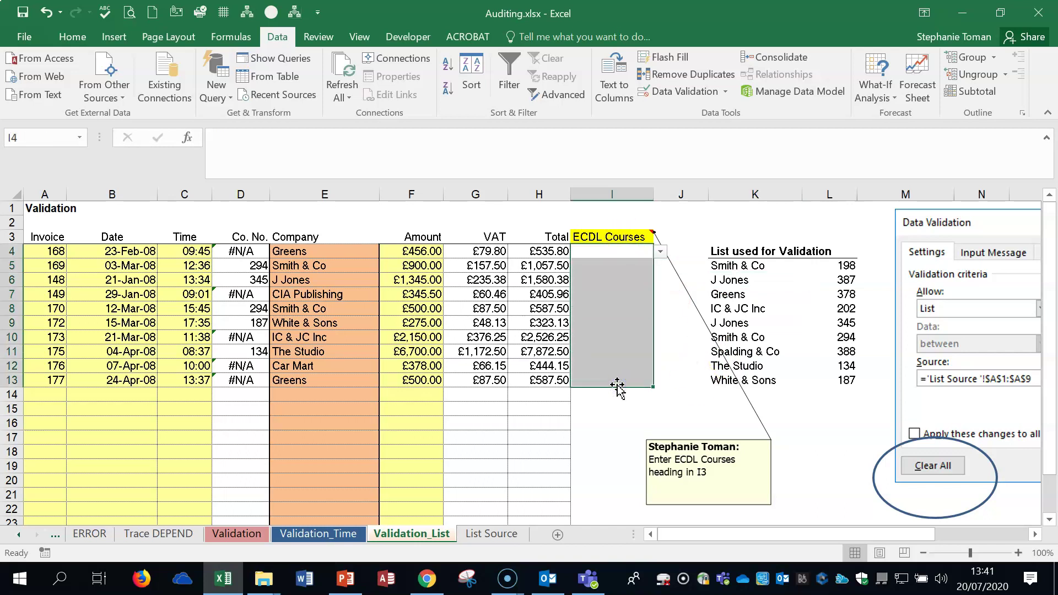
pyautogui.click(725, 91)
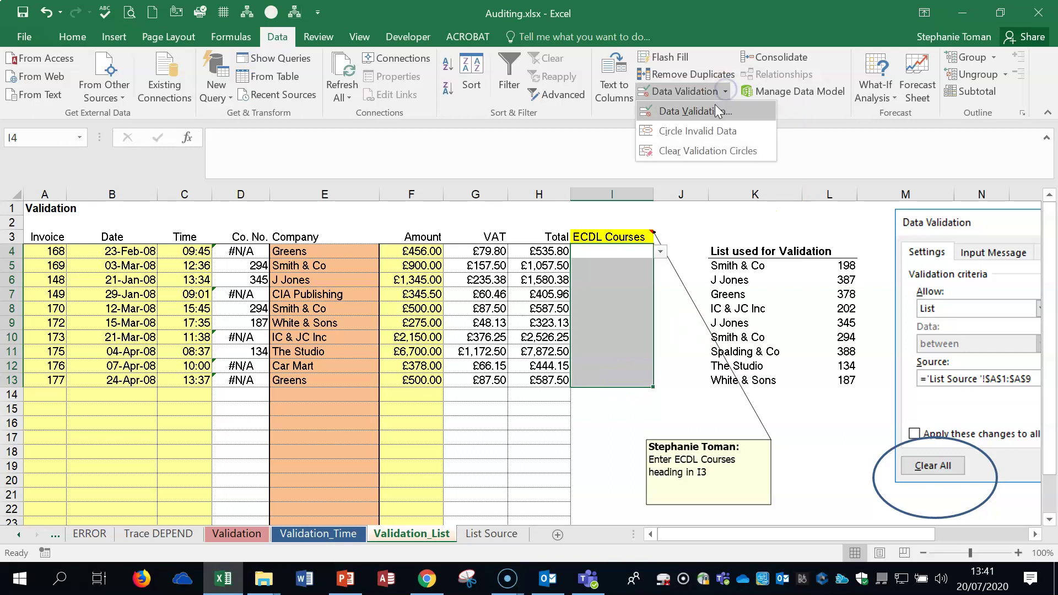
pyautogui.click(716, 111)
pyautogui.moveTo(434, 291); pyautogui.dragTo(413, 156)
pyautogui.click(351, 238)
pyautogui.click(264, 286)
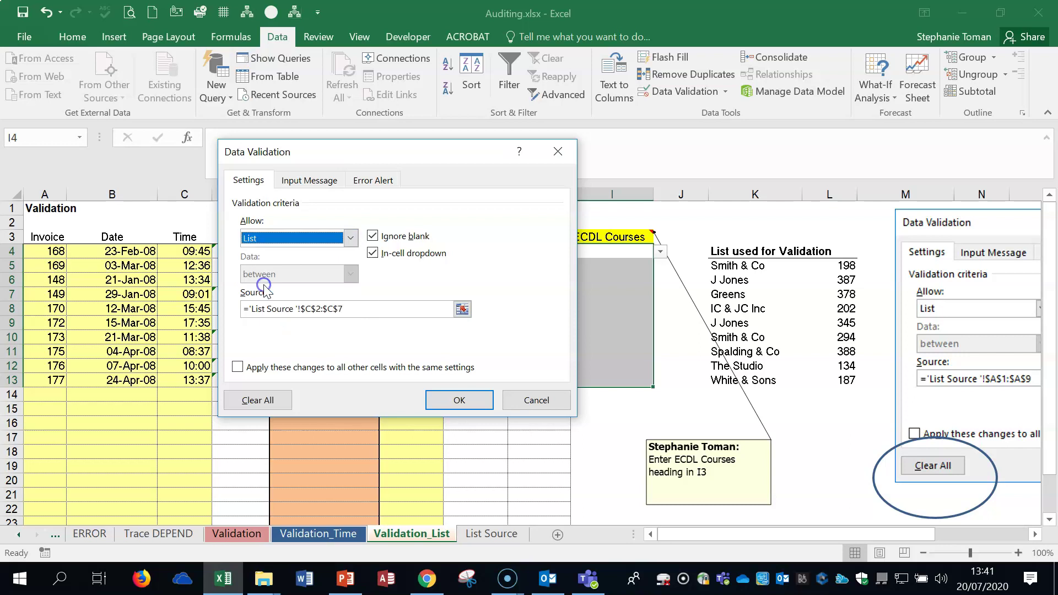
pyautogui.click(463, 311)
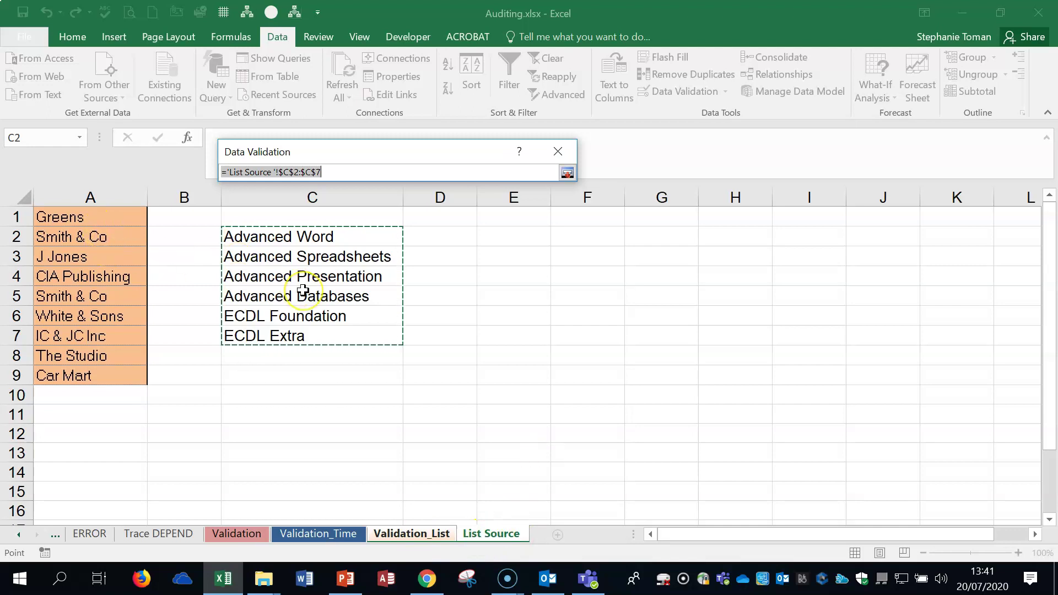
pyautogui.moveTo(307, 237); pyautogui.dragTo(303, 338)
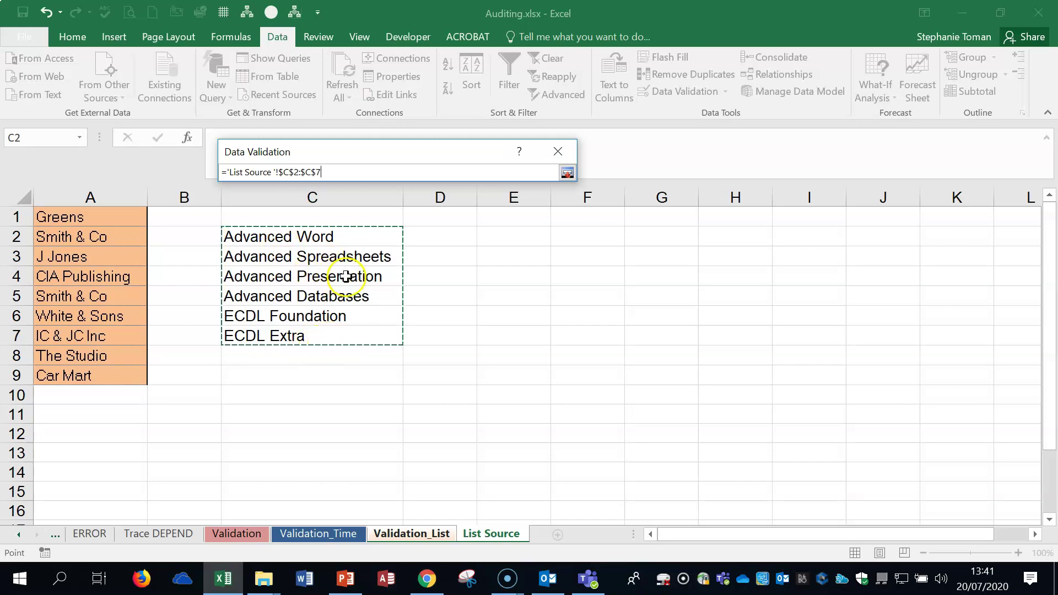
pyautogui.click(567, 172)
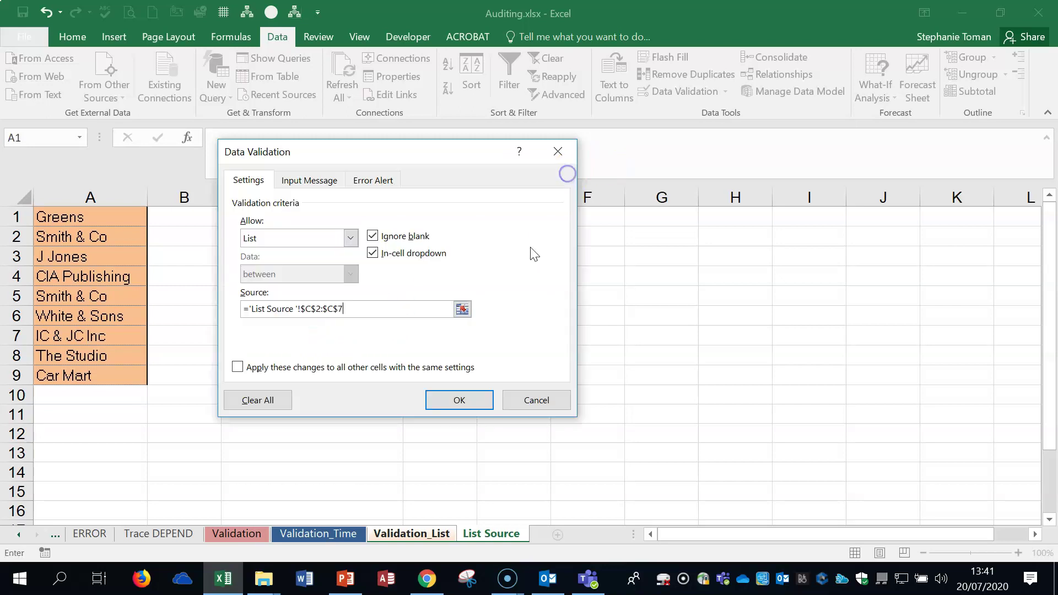
pyautogui.click(459, 400)
# Choose Advanced Word for I4, and for I5 pick Advanced Databases before replacing it with Advanced Spreadsheets
pyautogui.click(660, 252)
pyautogui.click(661, 265)
pyautogui.click(662, 267)
pyautogui.click(629, 264)
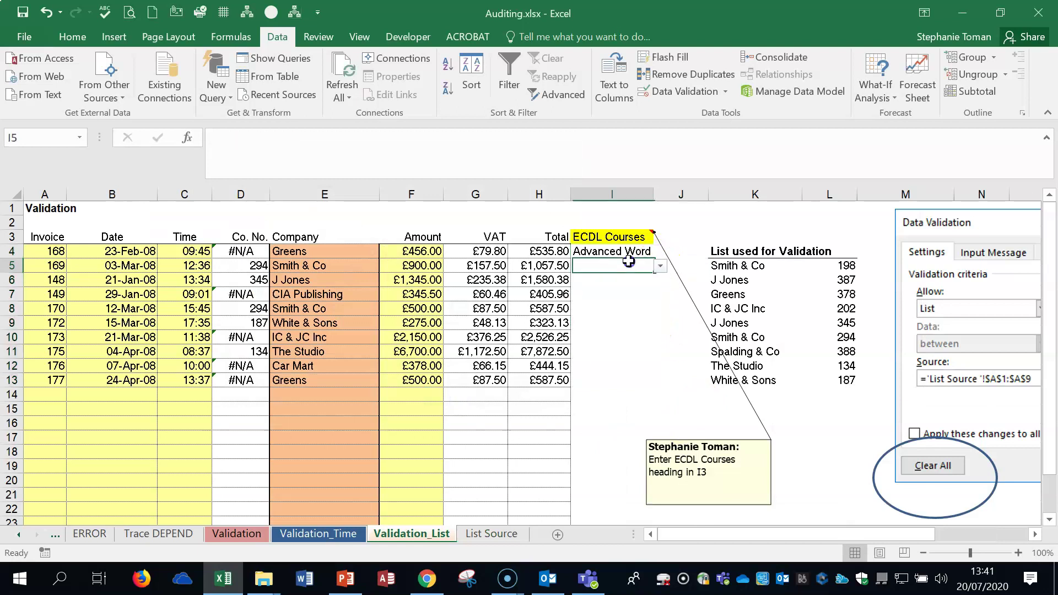
pyautogui.click(660, 265)
pyautogui.click(615, 312)
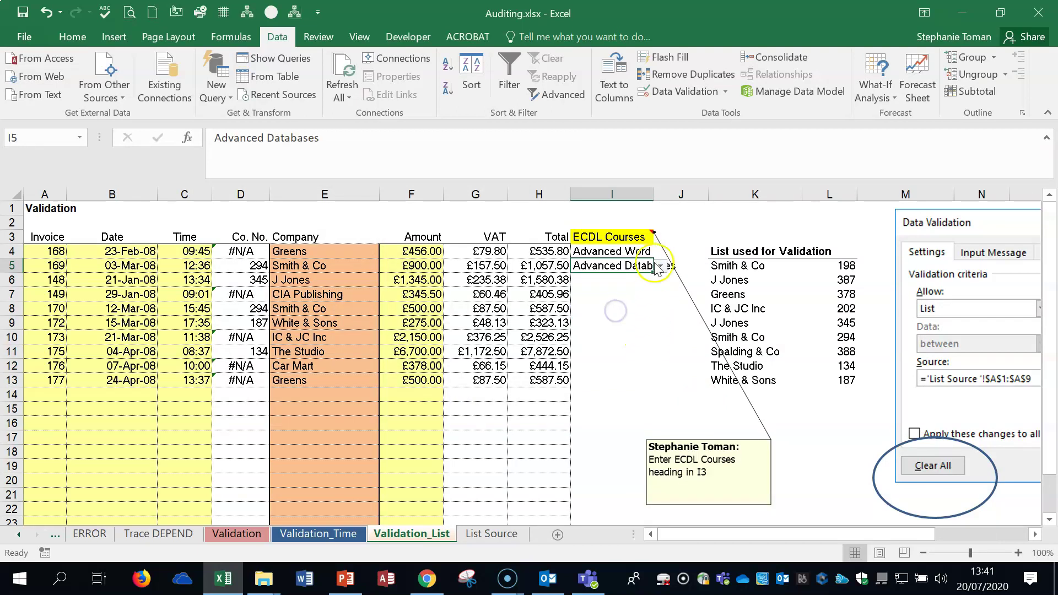
pyautogui.click(660, 265)
pyautogui.click(639, 294)
# Change the list validation source of I4:I13 to the company names in A1:A9 of the List Source sheet
pyautogui.moveTo(616, 252); pyautogui.dragTo(606, 385)
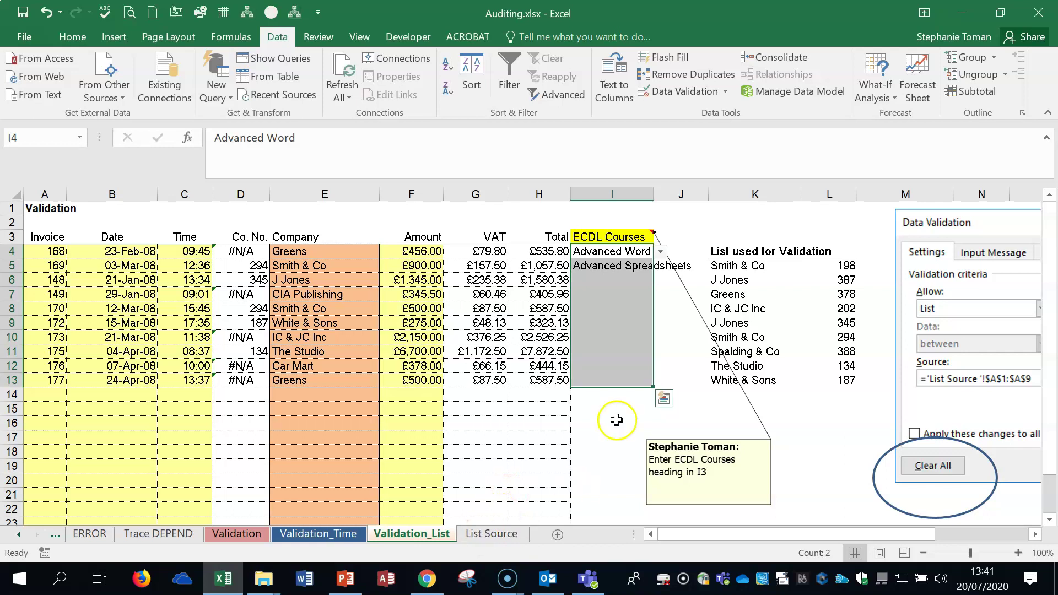
pyautogui.click(668, 91)
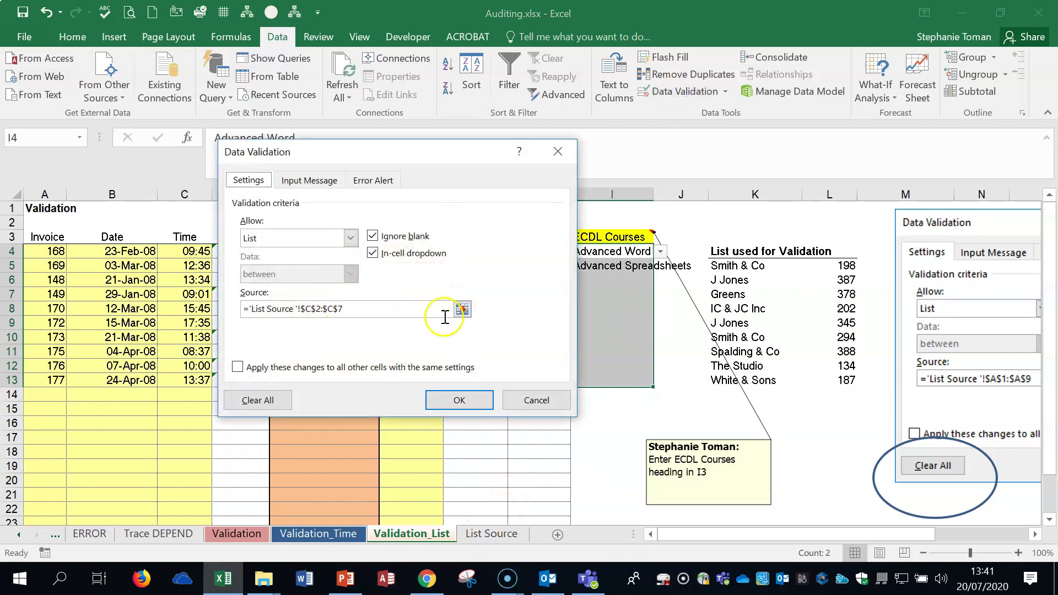
pyautogui.click(462, 308)
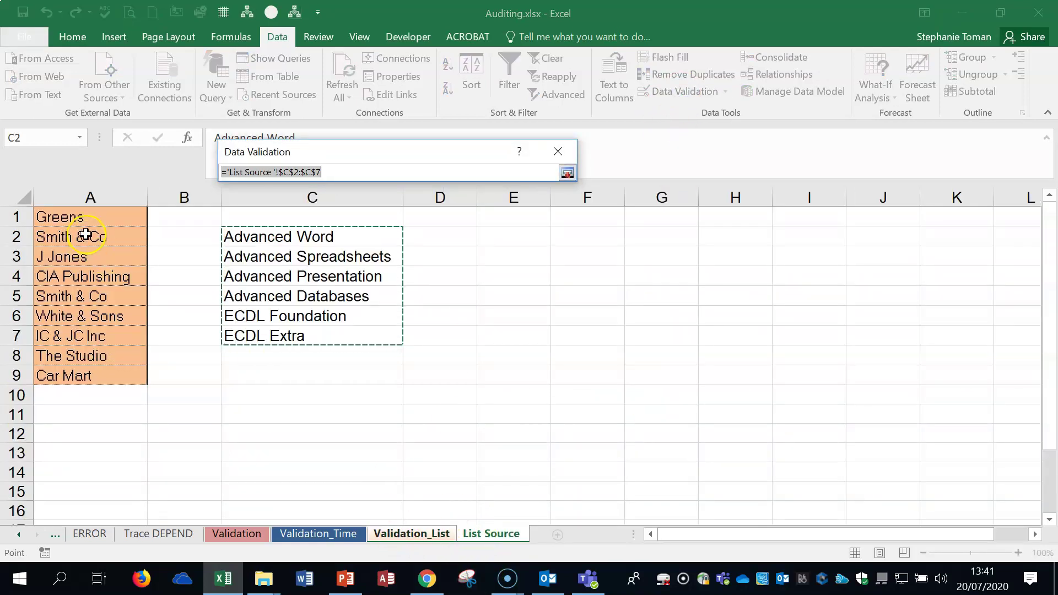
pyautogui.click(83, 217)
pyautogui.moveTo(81, 215); pyautogui.dragTo(85, 371)
pyautogui.click(567, 174)
pyautogui.click(457, 398)
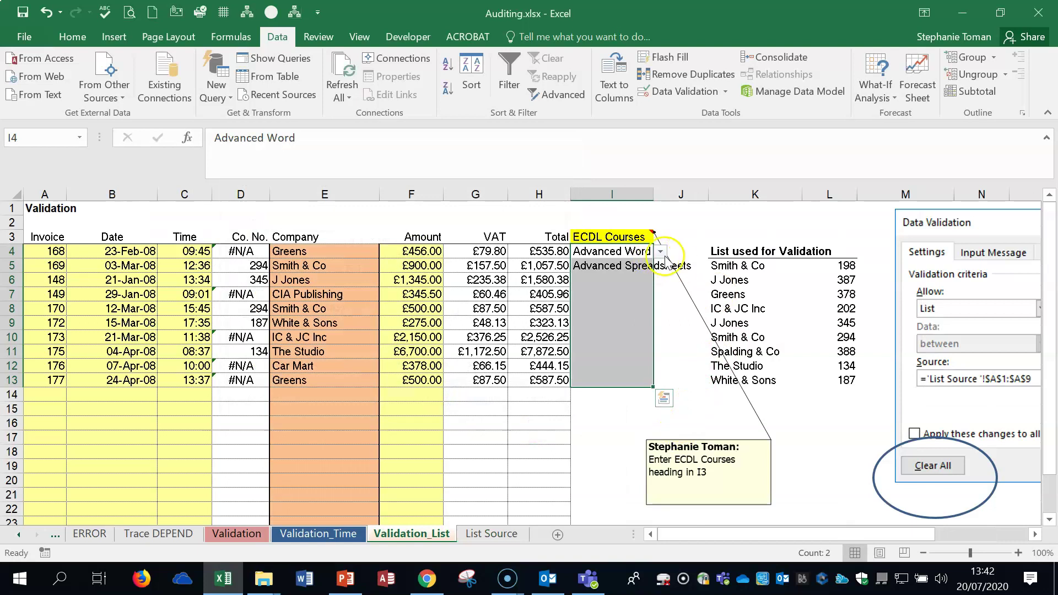
# Choose CIA Publishing for I4 and J Jones for I5 from their validation lists
pyautogui.click(659, 240)
pyautogui.click(612, 251)
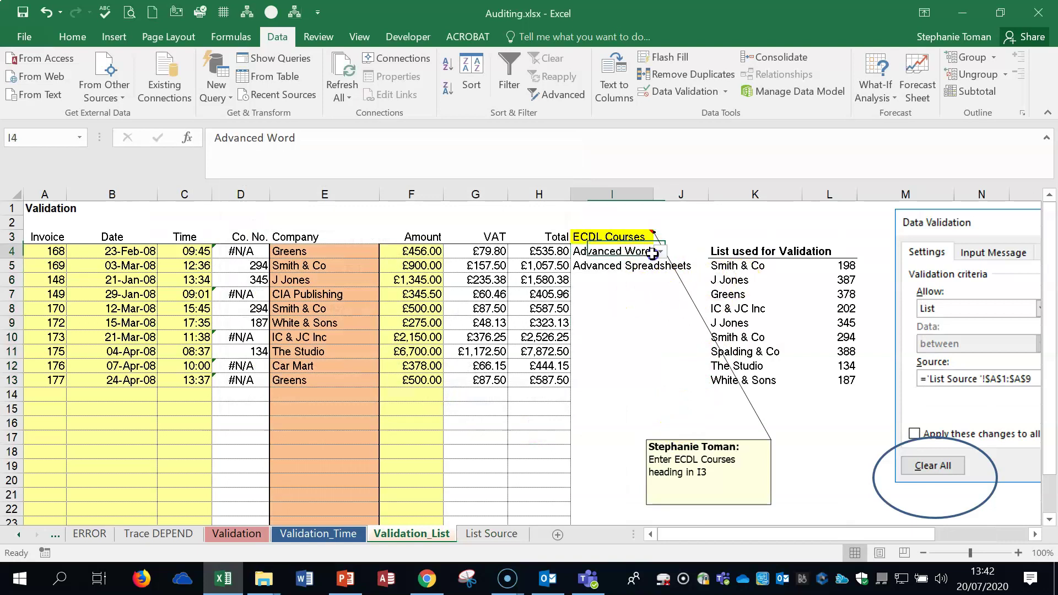
pyautogui.click(659, 251)
pyautogui.click(616, 302)
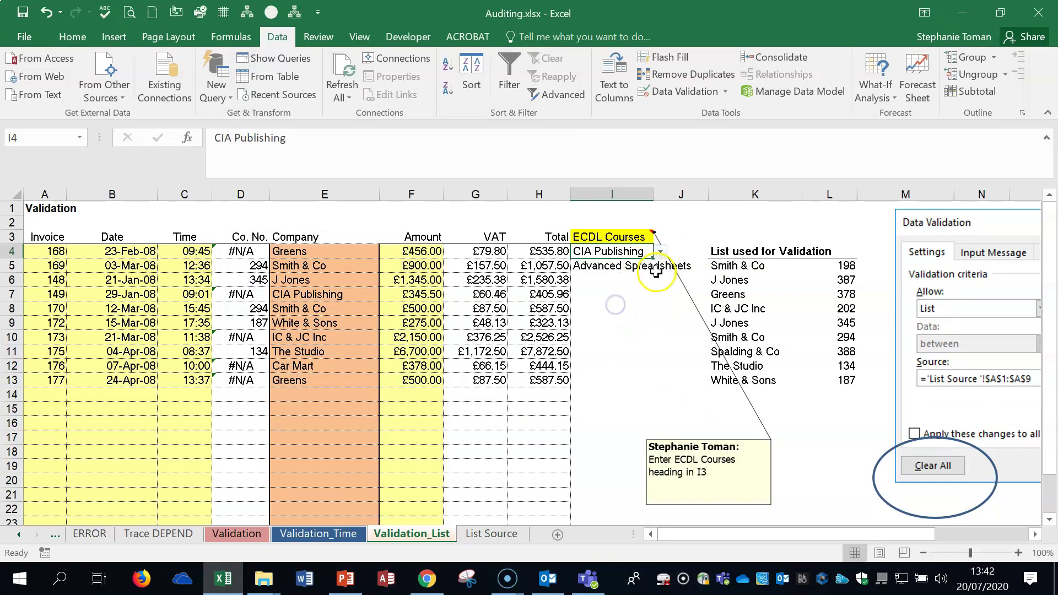
pyautogui.click(616, 267)
pyautogui.click(659, 265)
pyautogui.click(616, 301)
# Examine the validated company cells in column K and the lists they draw on in the List Source sheet
pyautogui.click(558, 362)
pyautogui.click(798, 293)
pyautogui.click(786, 250)
pyautogui.click(794, 294)
pyautogui.click(791, 349)
pyautogui.click(776, 391)
pyautogui.click(787, 353)
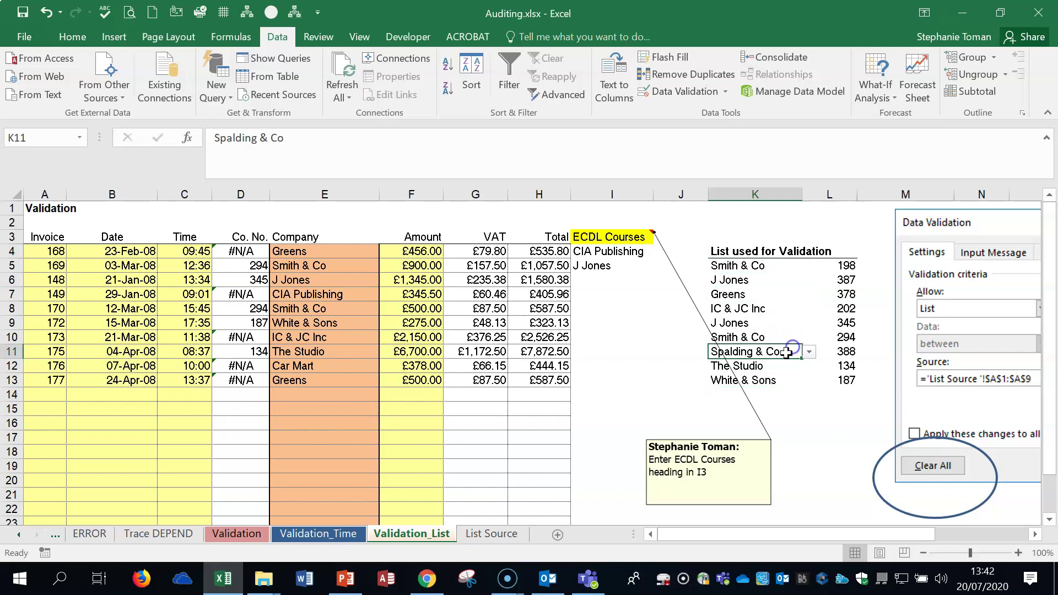
pyautogui.click(487, 534)
pyautogui.click(742, 431)
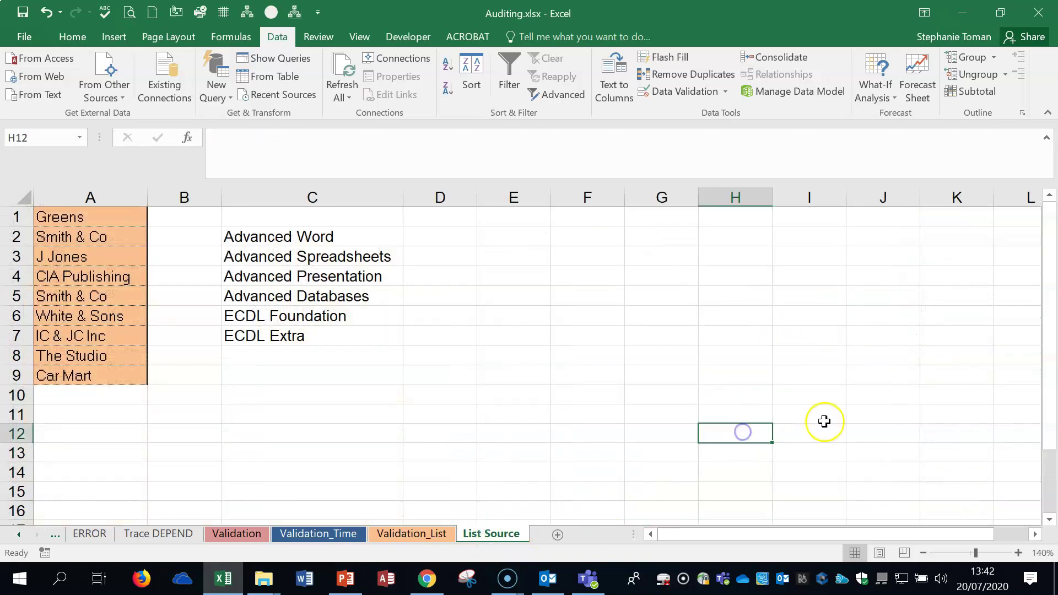
pyautogui.click(428, 533)
pyautogui.click(781, 367)
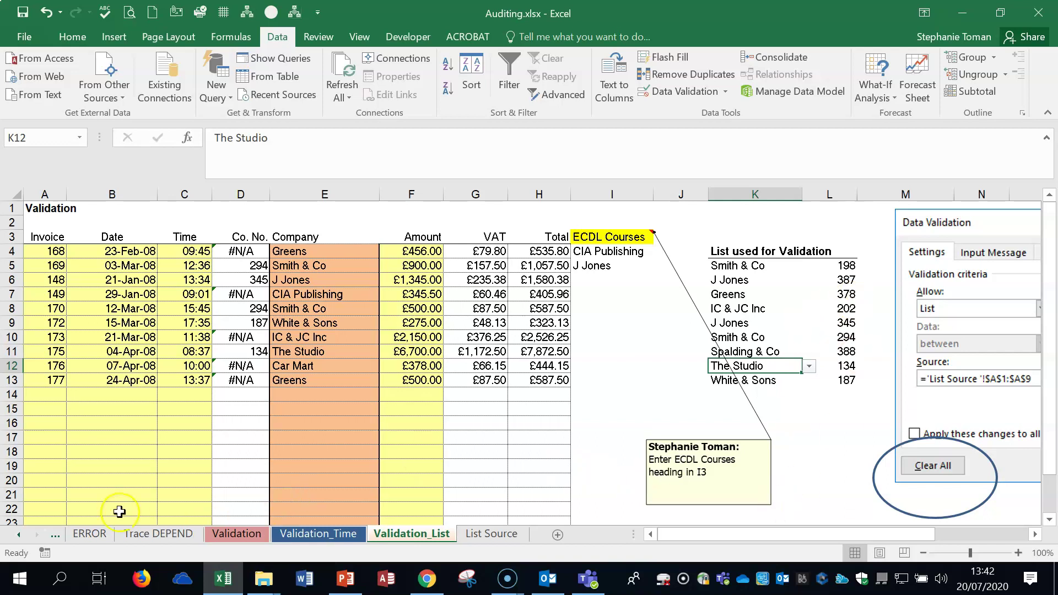
# Close Auditing.xlsx without saving, and open the Compare & Merge folder inside 19 Compare & Merge
pyautogui.click(1038, 13)
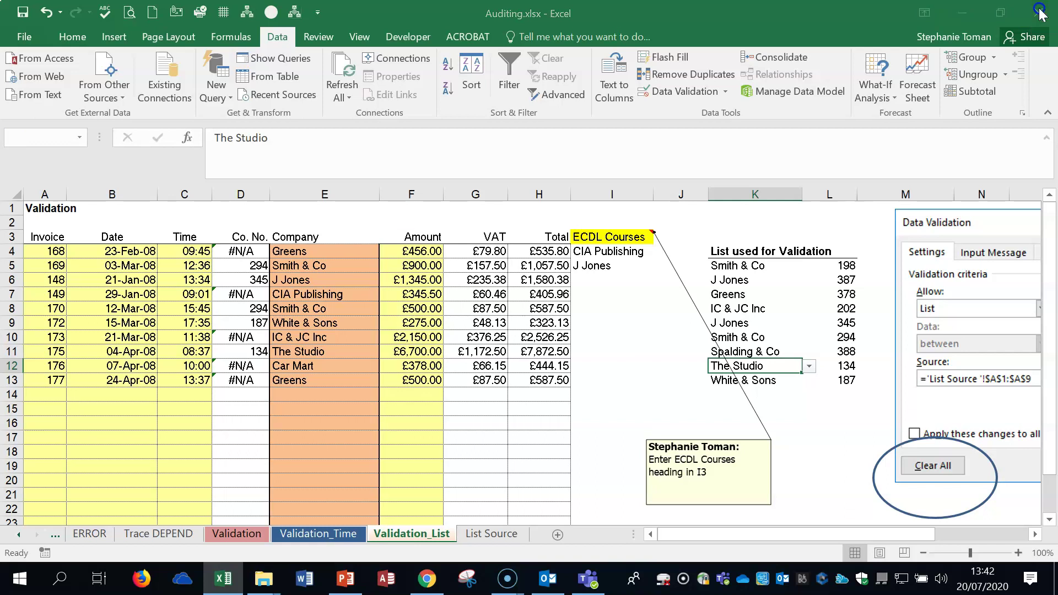
pyautogui.click(531, 307)
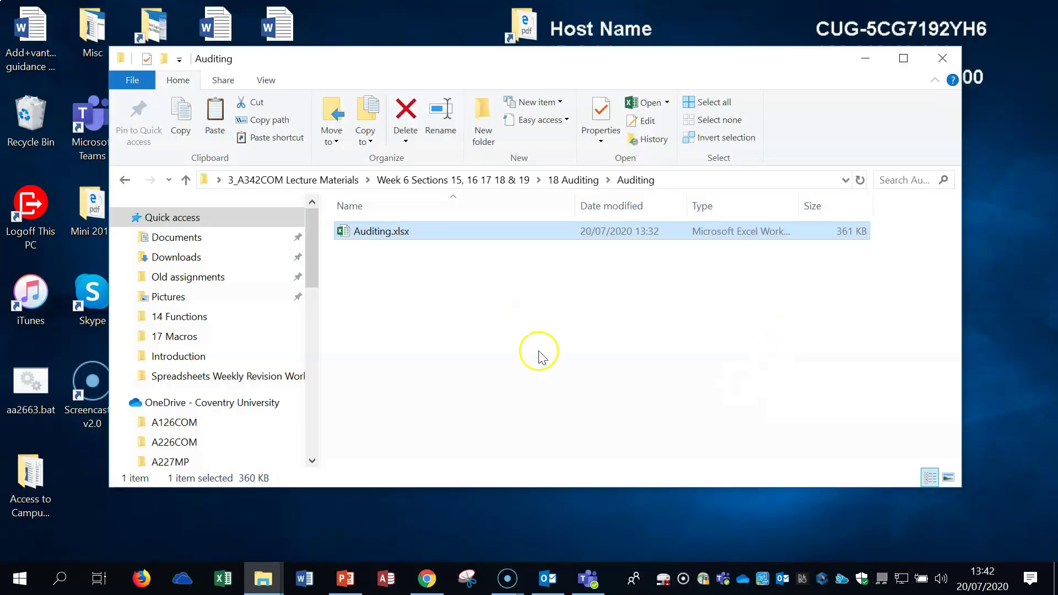
pyautogui.click(124, 181)
pyautogui.click(125, 180)
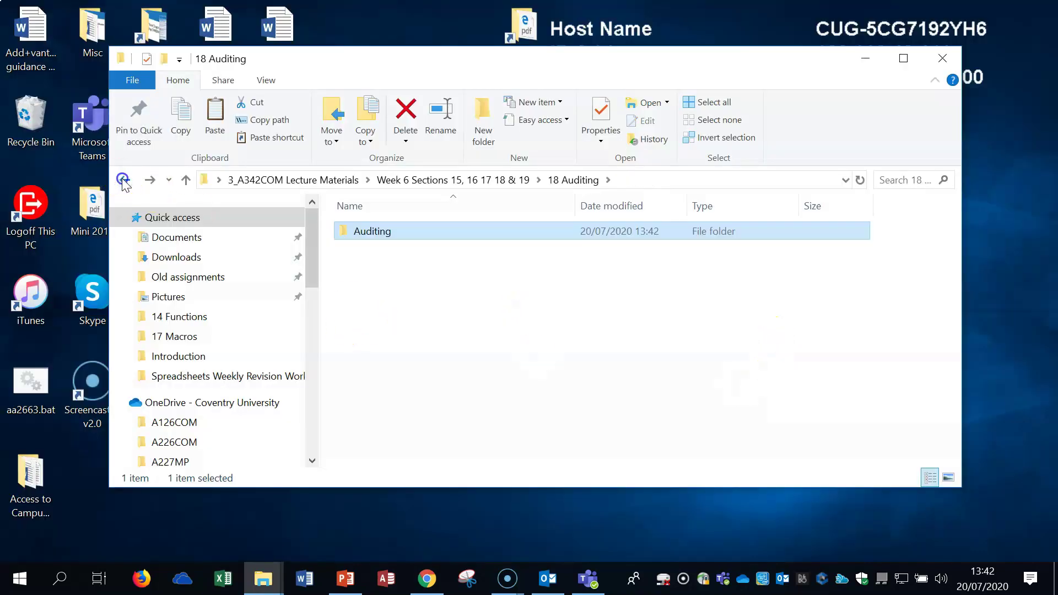
pyautogui.click(386, 283)
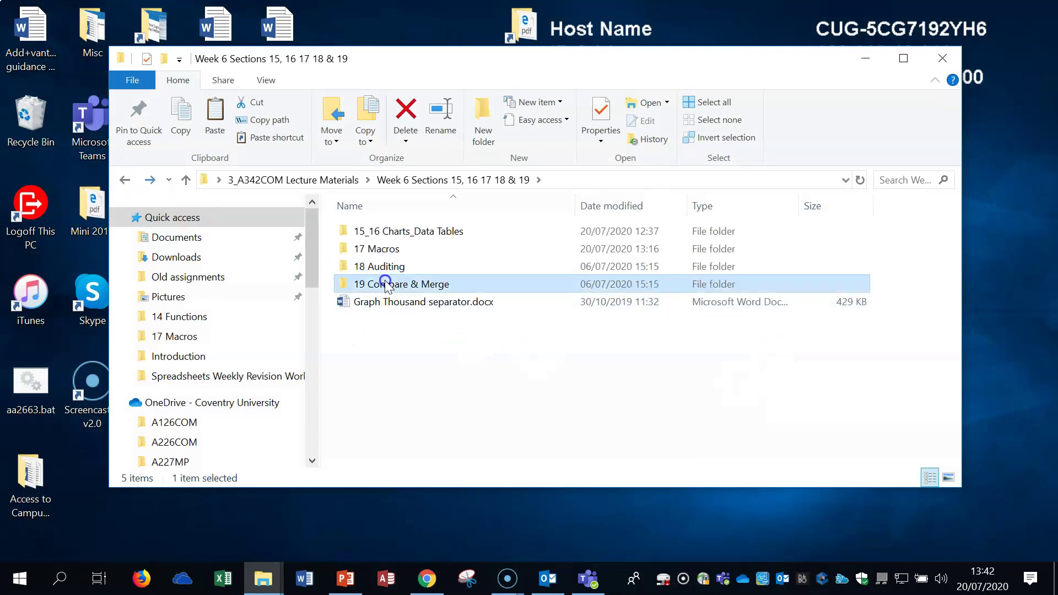
pyautogui.doubleClick(440, 285)
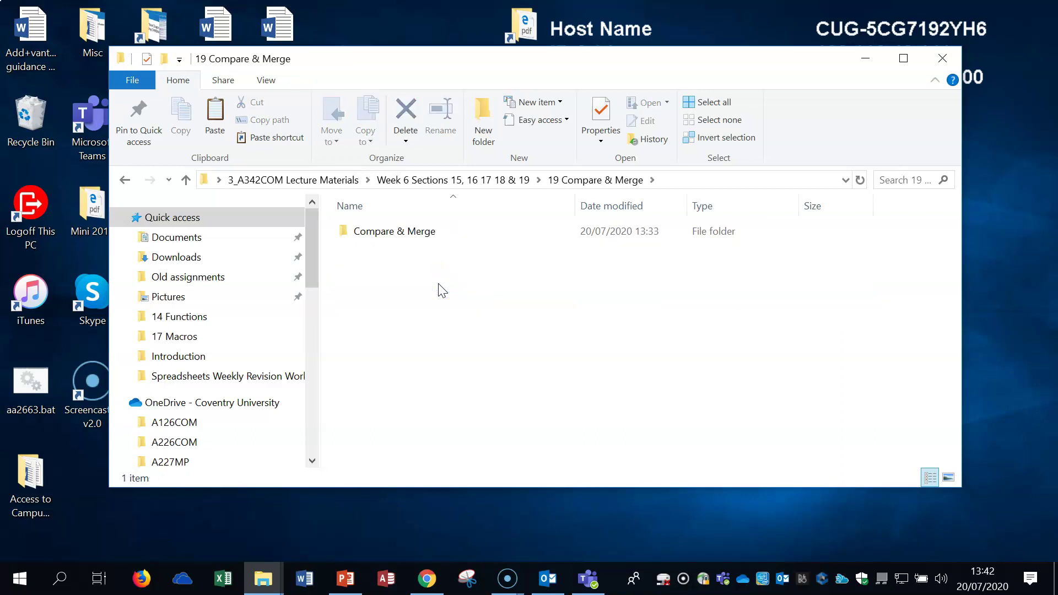
pyautogui.doubleClick(424, 234)
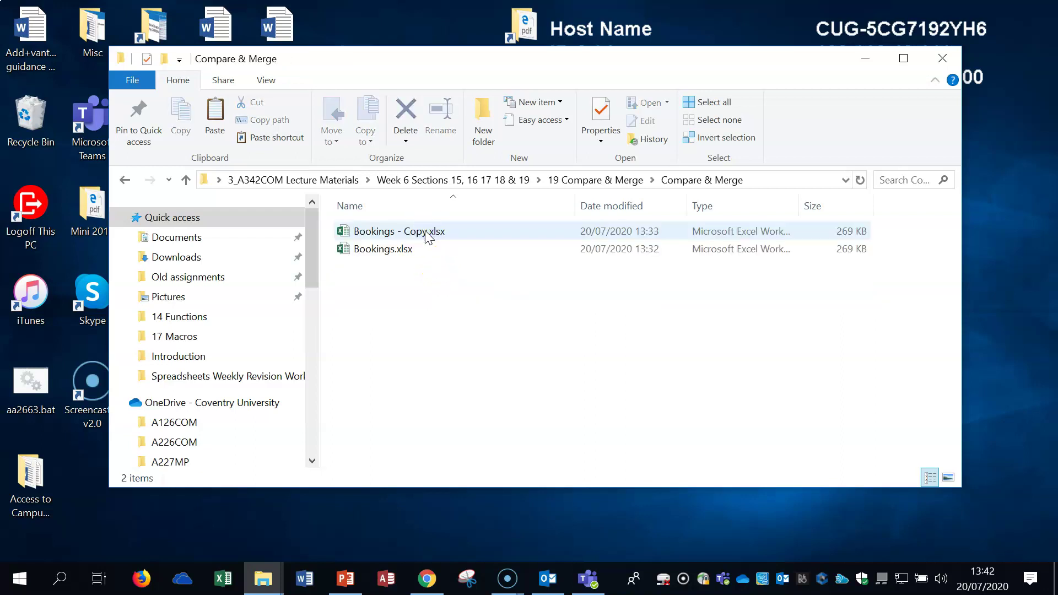
# Open Bookings.xlsx, and briefly open Bookings - Copy.xlsx to view its Room 1 bookings before closing the copy
pyautogui.click(374, 250)
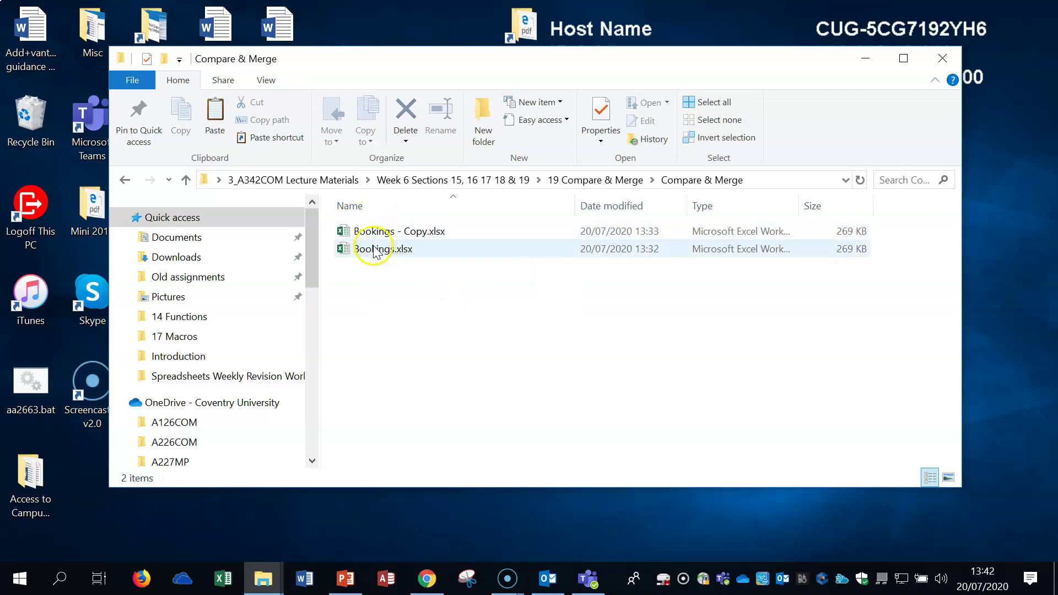
pyautogui.doubleClick(384, 253)
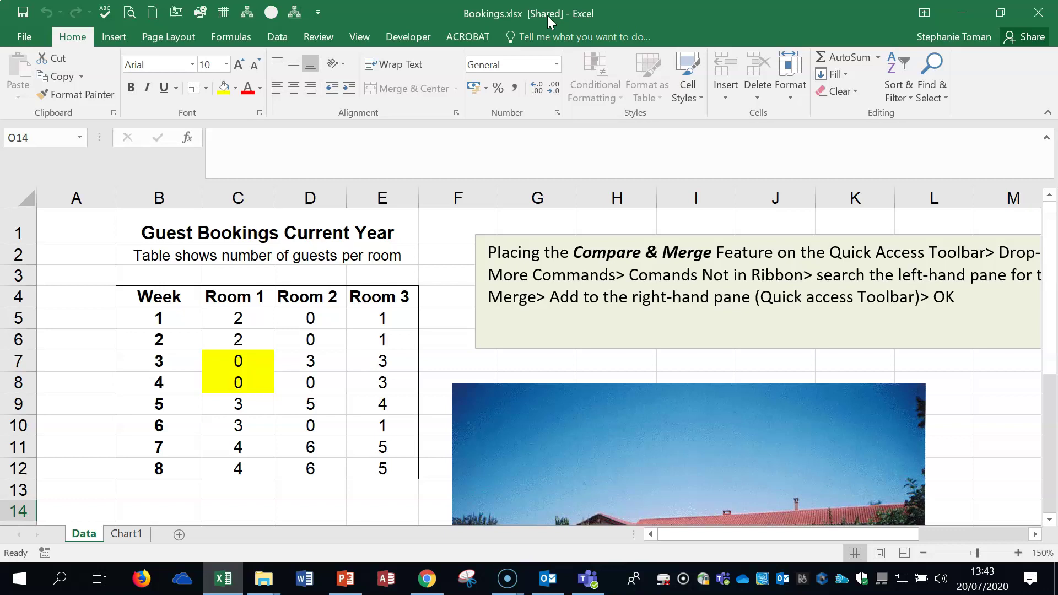
pyautogui.click(961, 12)
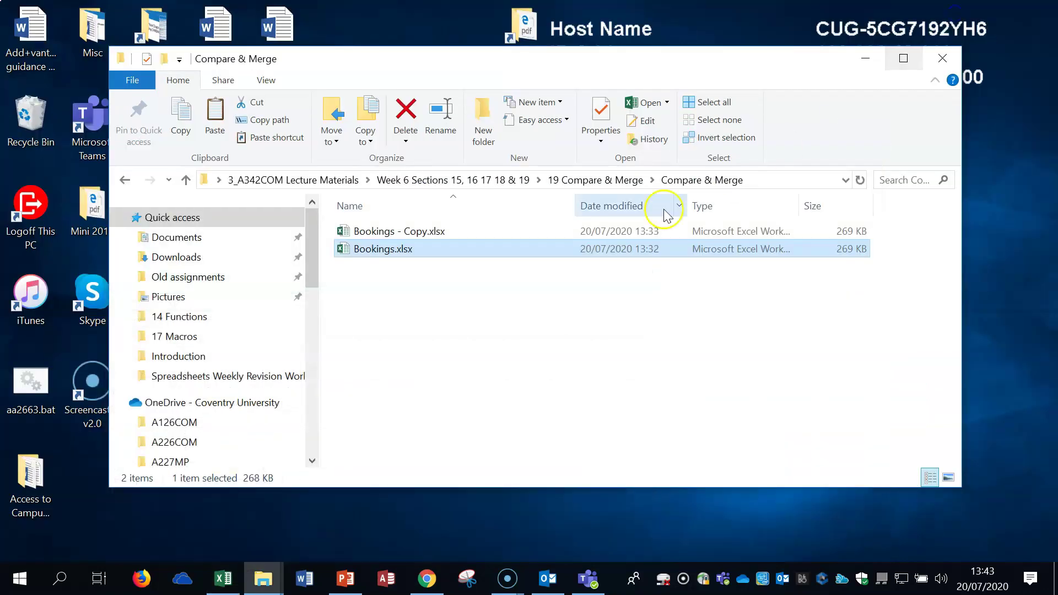
pyautogui.doubleClick(419, 231)
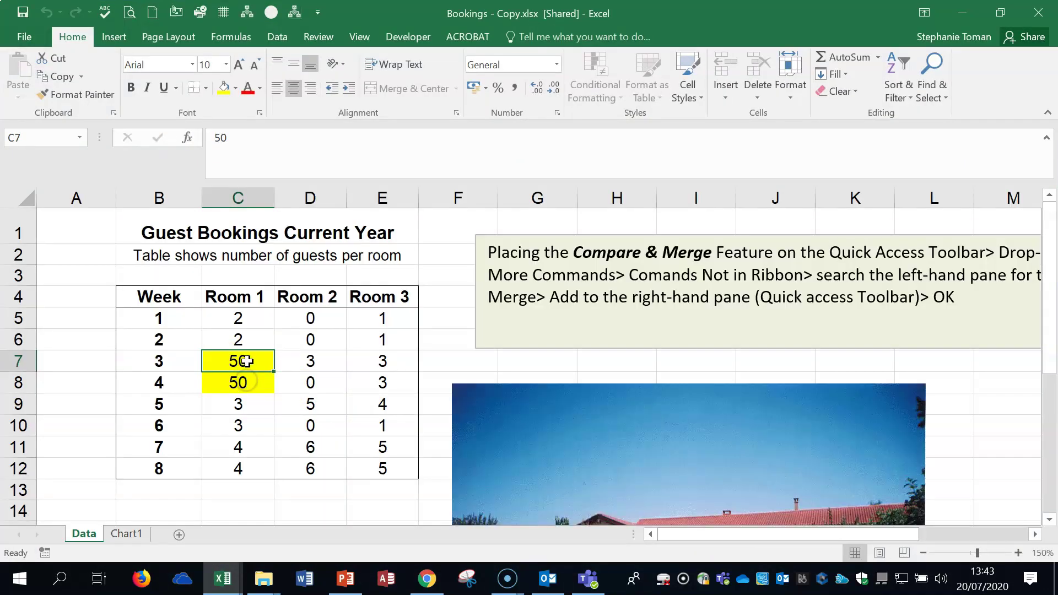
pyautogui.click(1044, 14)
pyautogui.click(468, 307)
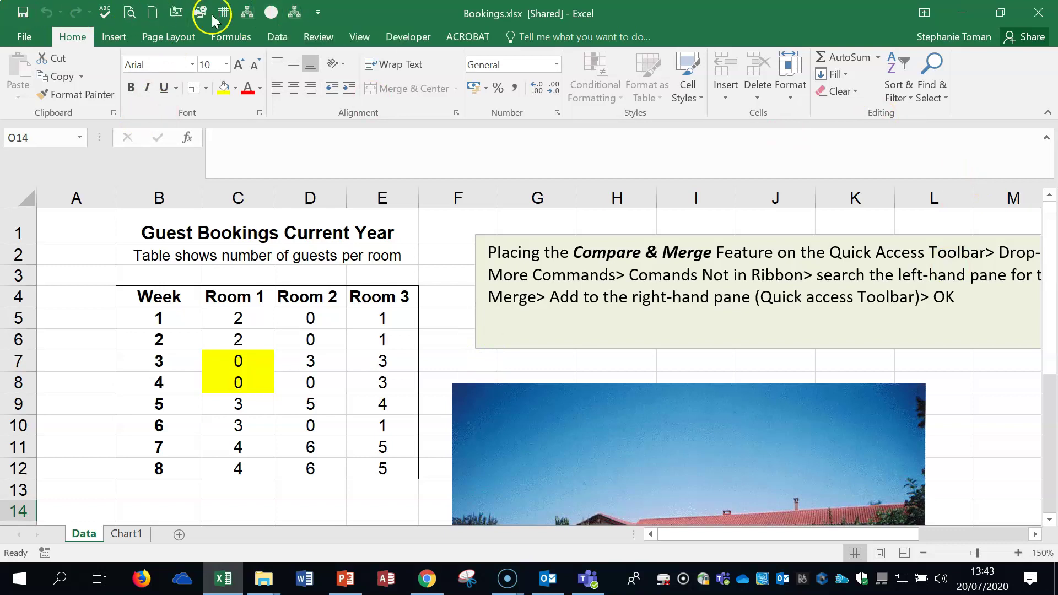
# Add the Compare and Merge Workbooks command from Commands Not in the Ribbon to the Quick Access Toolbar for all documents
pyautogui.click(319, 13)
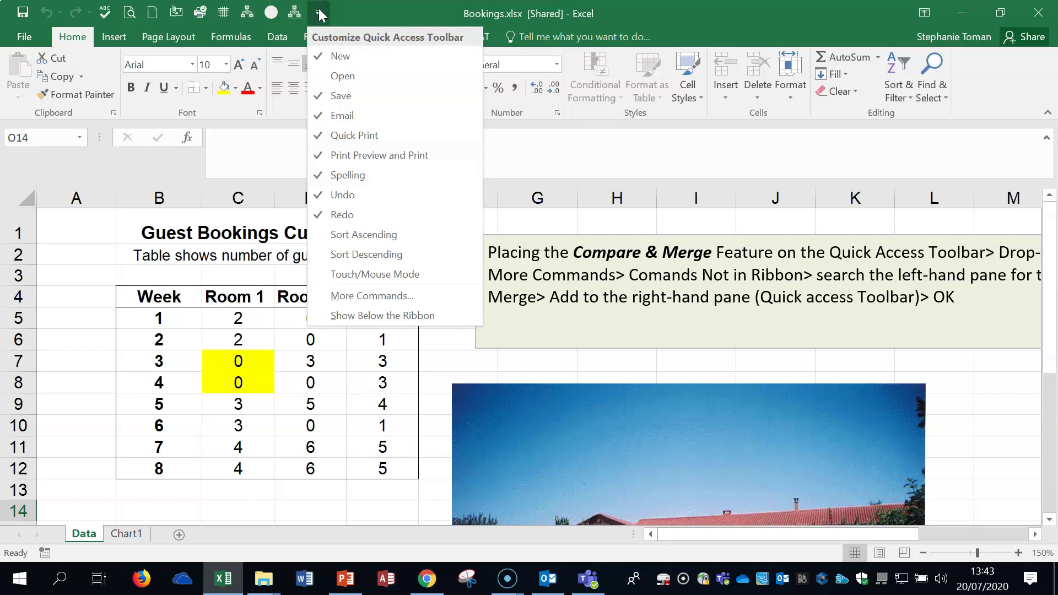
pyautogui.click(384, 298)
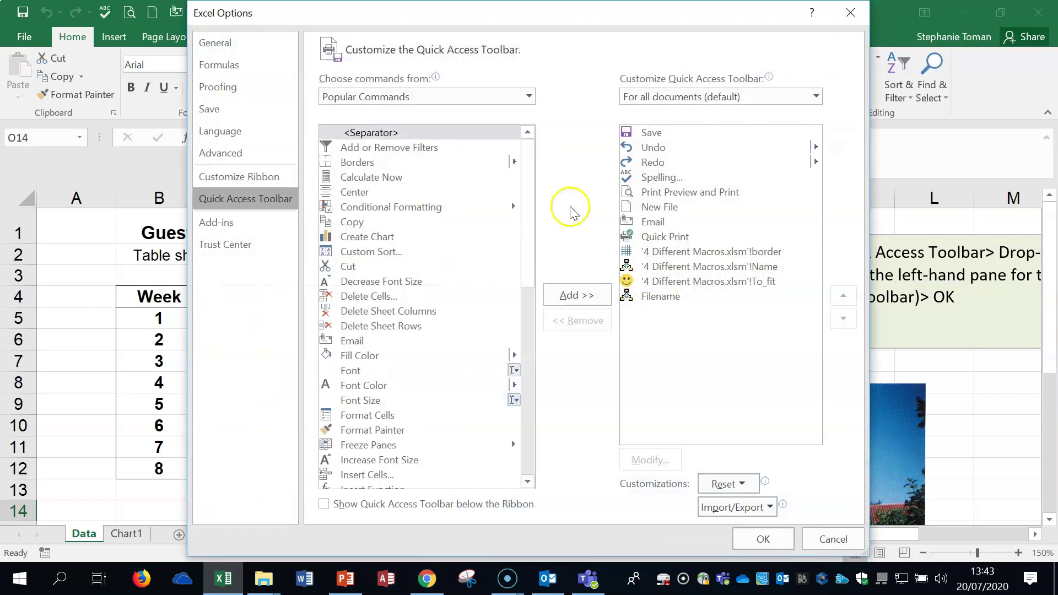
pyautogui.click(498, 97)
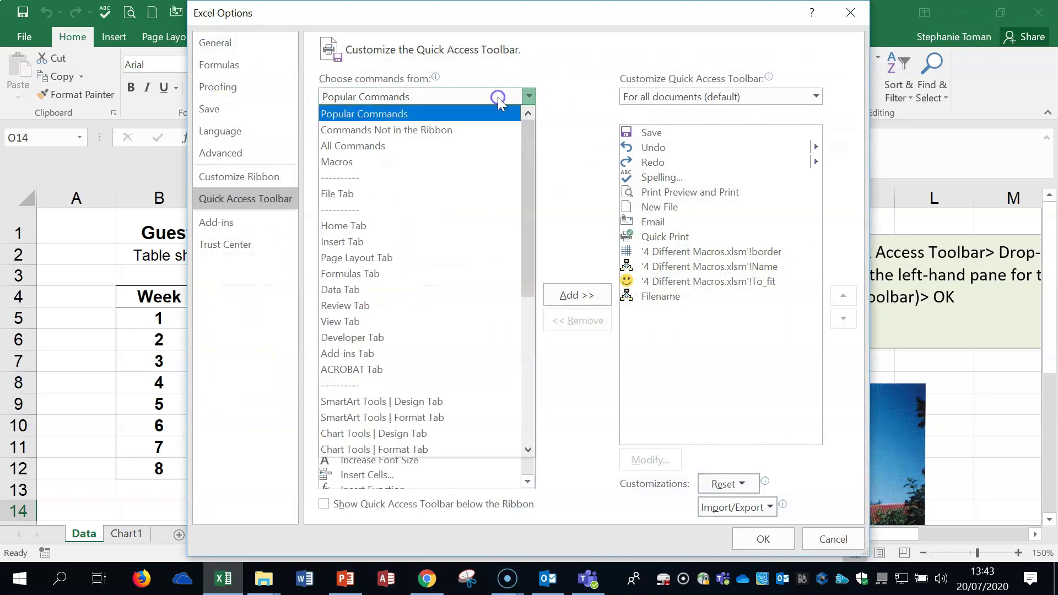
pyautogui.click(441, 130)
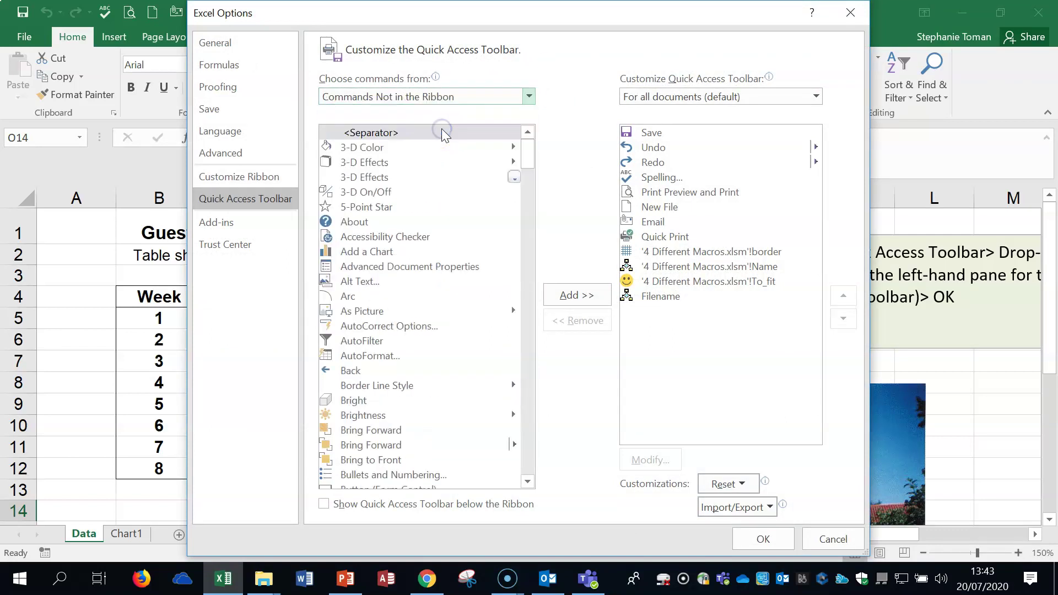
pyautogui.click(470, 371)
pyautogui.scroll(-3, 470, 370)
pyautogui.scroll(-2, 471, 372)
pyautogui.scroll(-3, 474, 373)
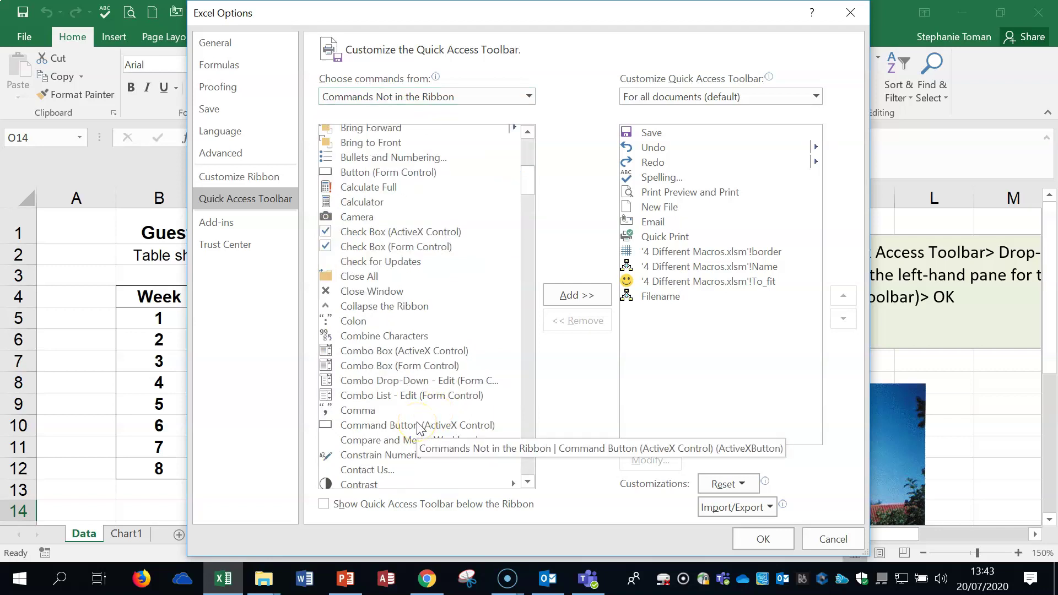
pyautogui.click(404, 440)
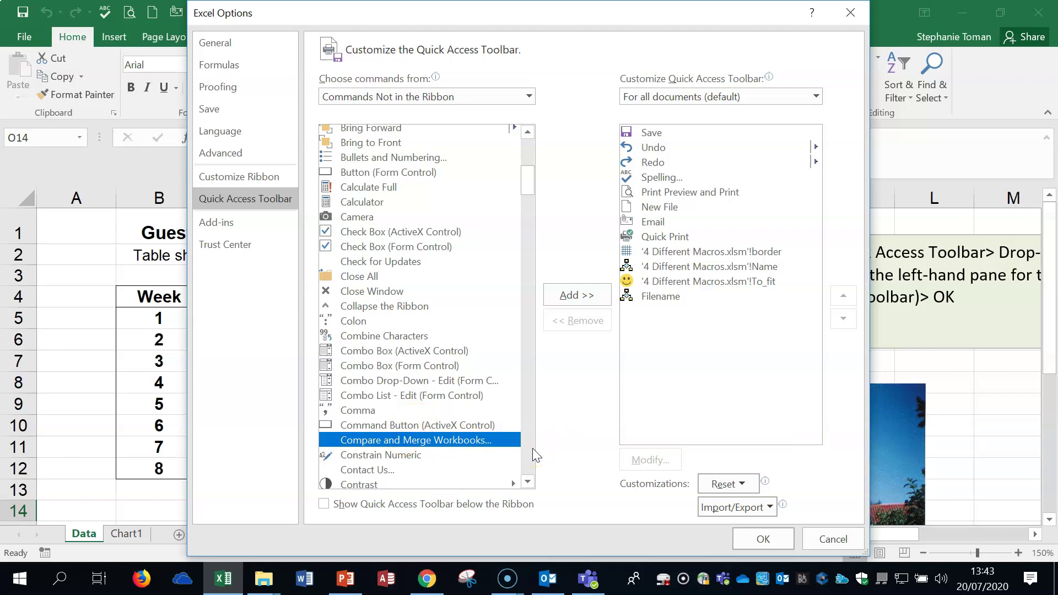
pyautogui.click(585, 296)
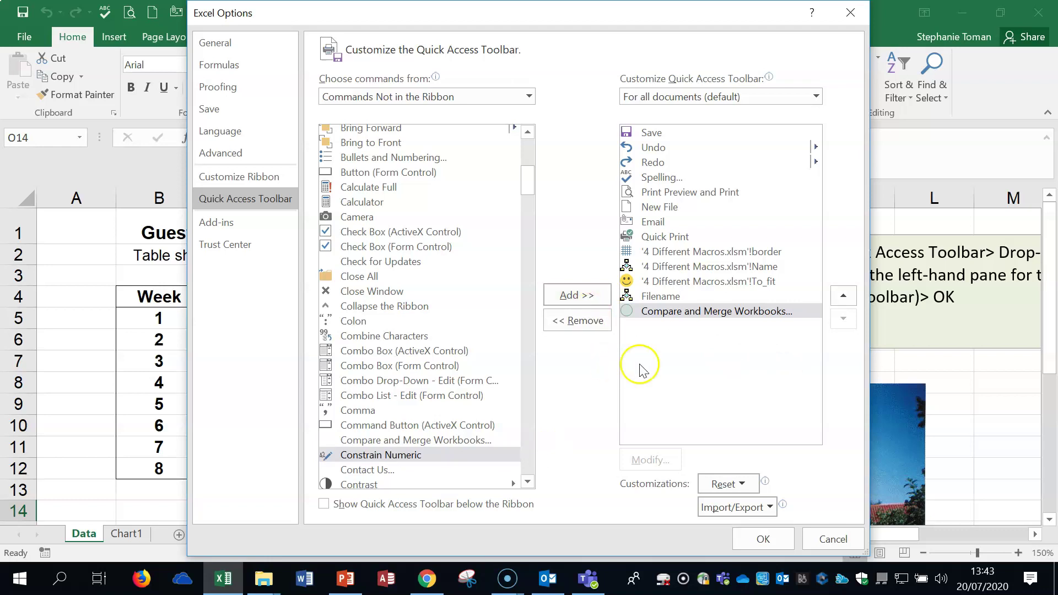
pyautogui.click(765, 539)
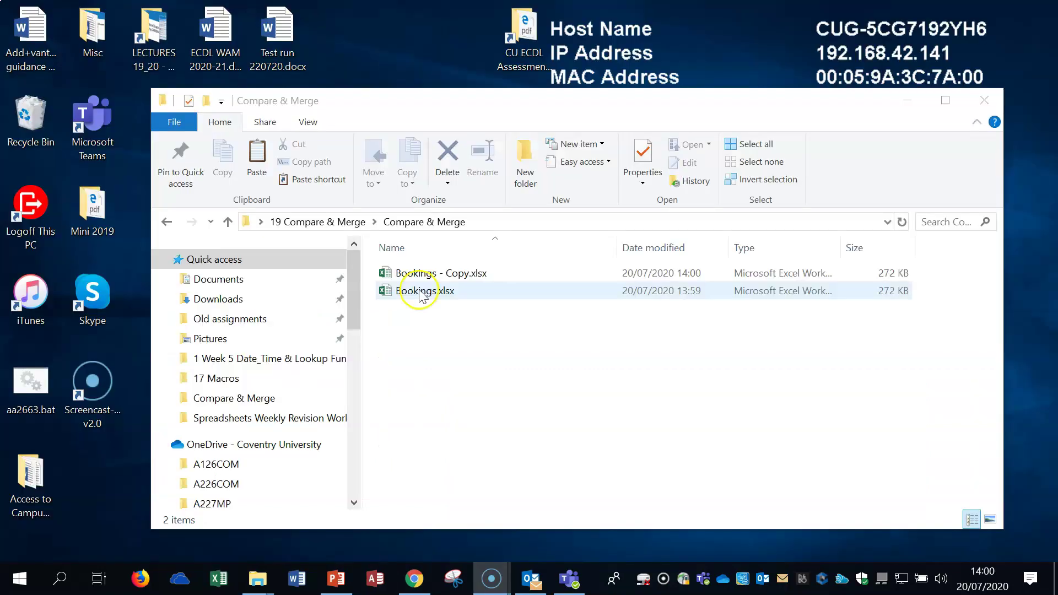
# Open Bookings.xlsx from the Compare & Merge folder and check the highlighted Room 1 bookings for weeks 3 and 4
pyautogui.click(424, 291)
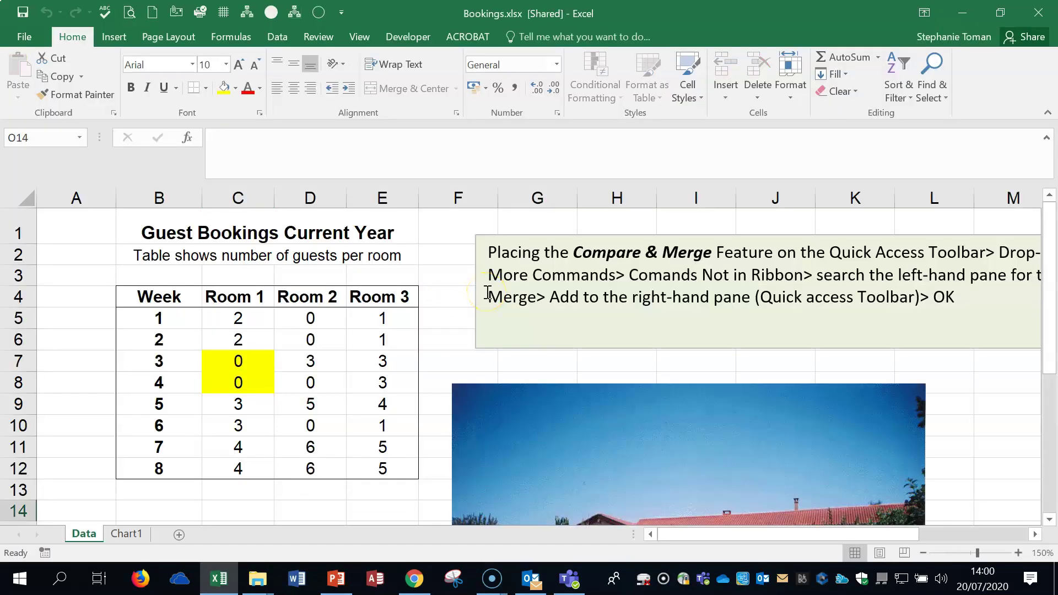
pyautogui.click(244, 364)
pyautogui.click(246, 385)
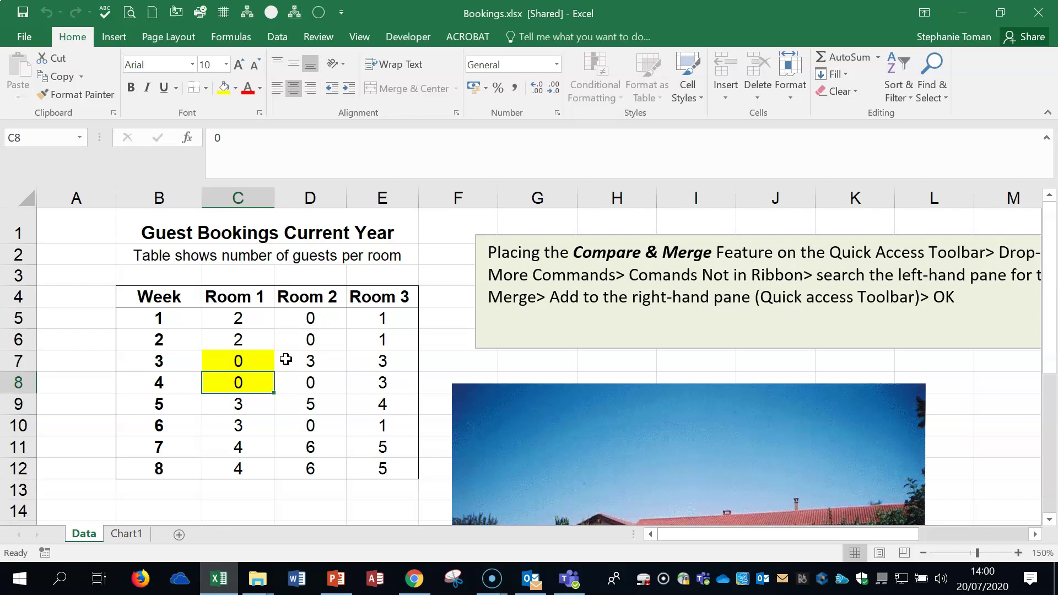
# Compare and merge Bookings - Copy.xlsx from the desktop's 19 Compare & Merge folder into this workbook, allowing the workbook to be saved
pyautogui.click(318, 14)
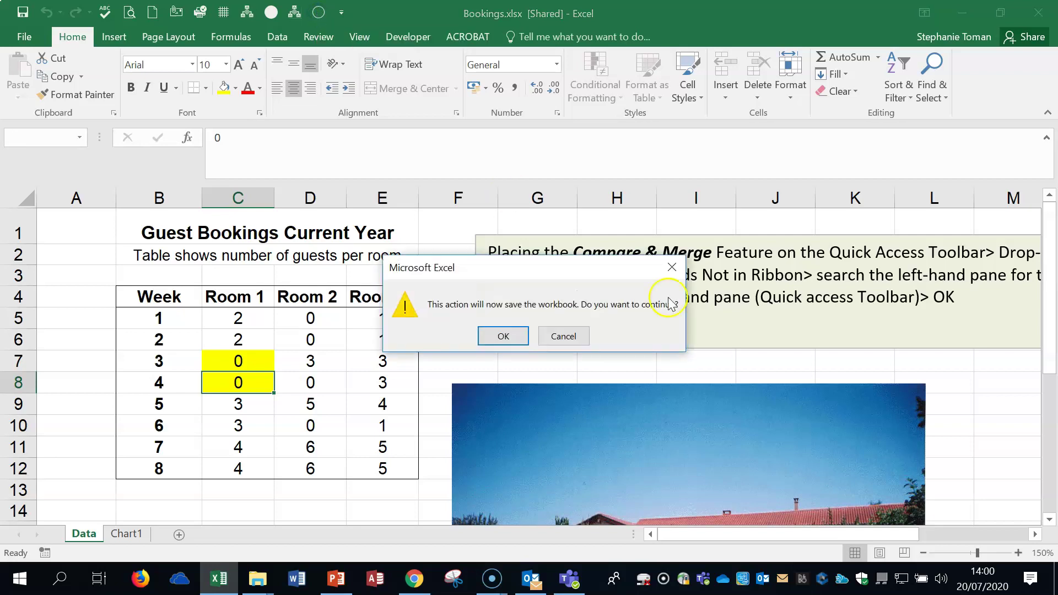
pyautogui.click(512, 334)
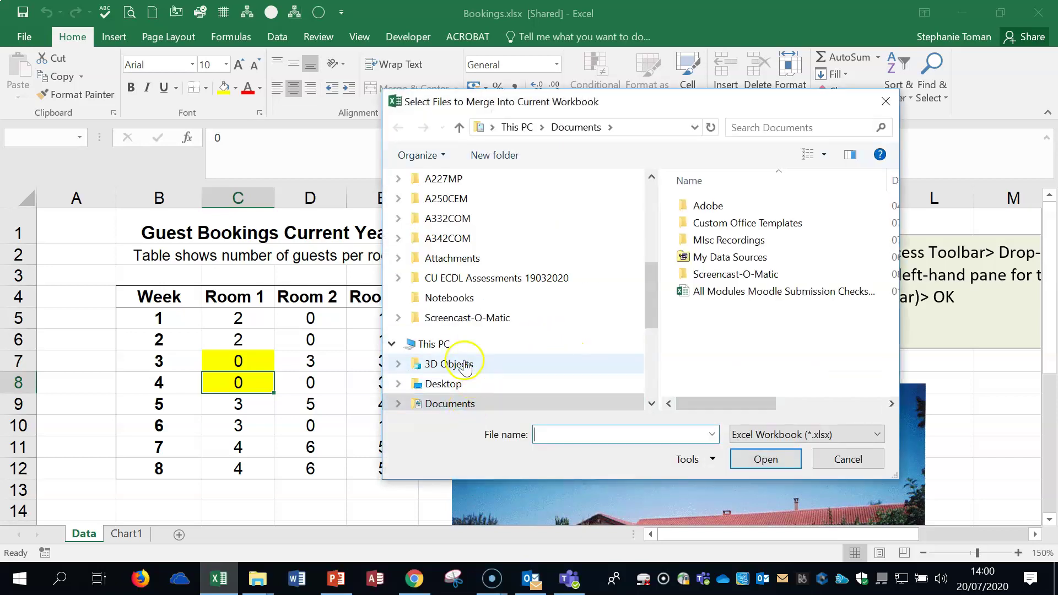
pyautogui.scroll(-1, 651, 292)
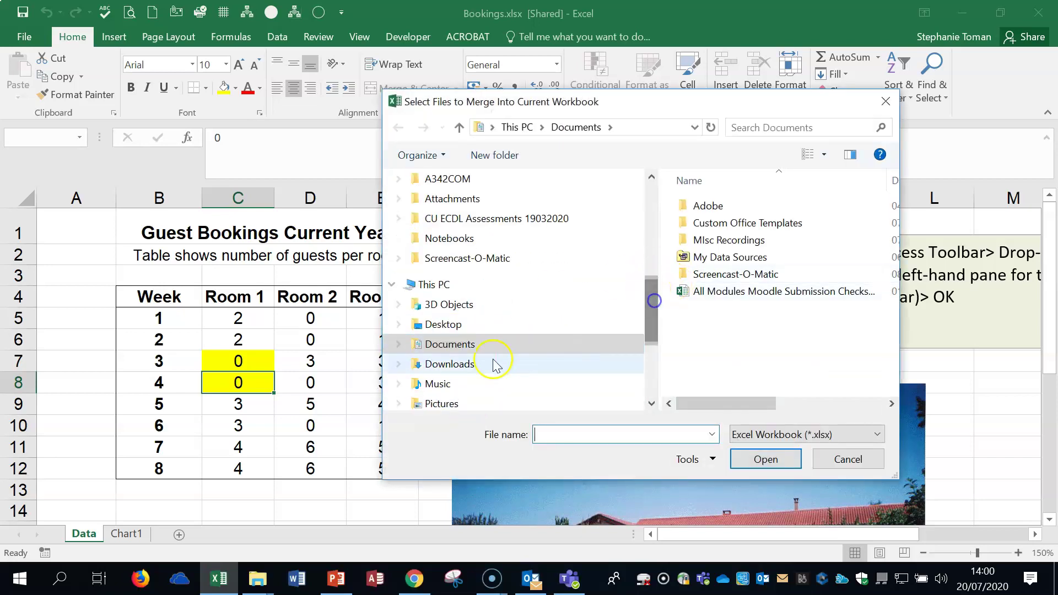
pyautogui.click(451, 326)
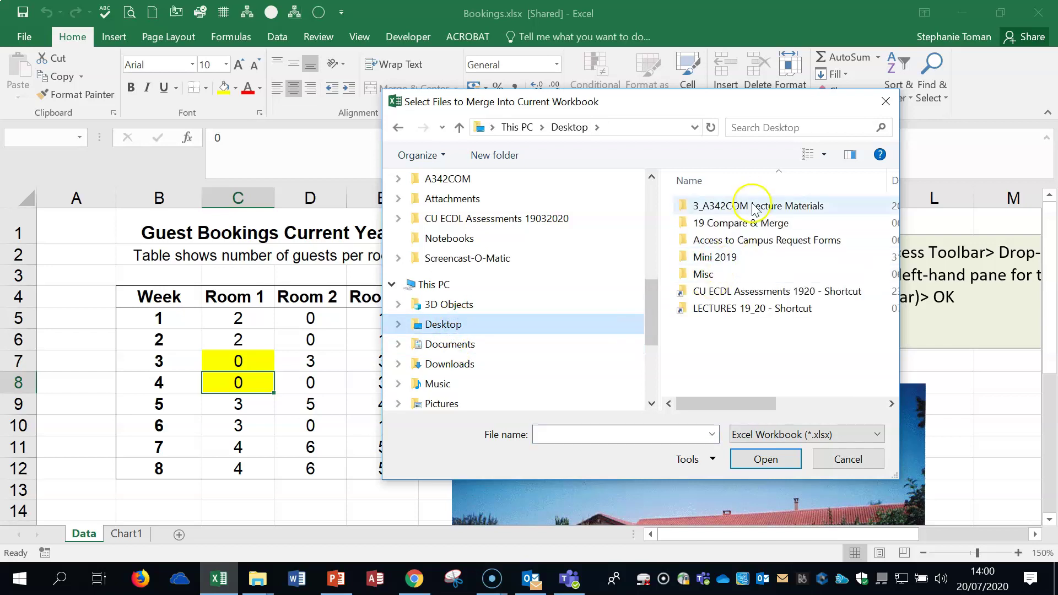
pyautogui.doubleClick(745, 207)
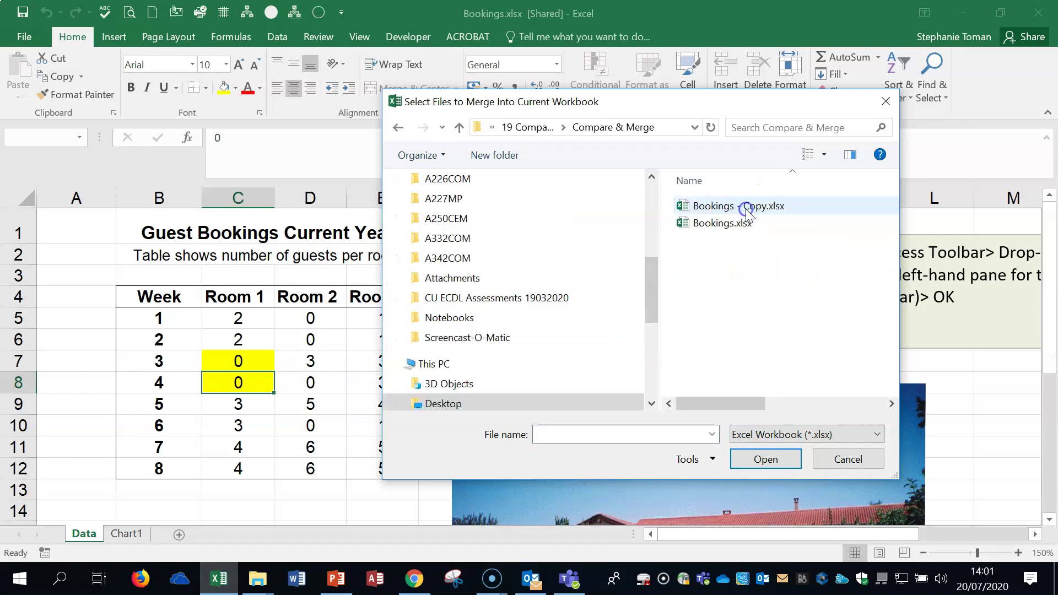
pyautogui.doubleClick(710, 206)
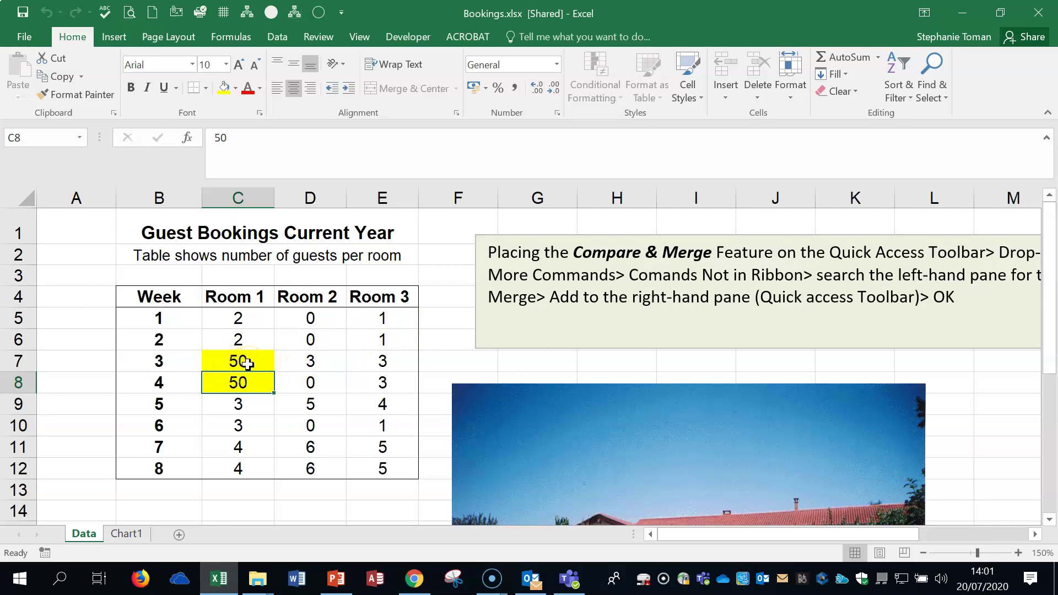
# Check the merged Room 1 bookings in C7 and C8, and close Bookings.xlsx to return to the Compare & Merge folder
pyautogui.click(238, 383)
pyautogui.click(263, 359)
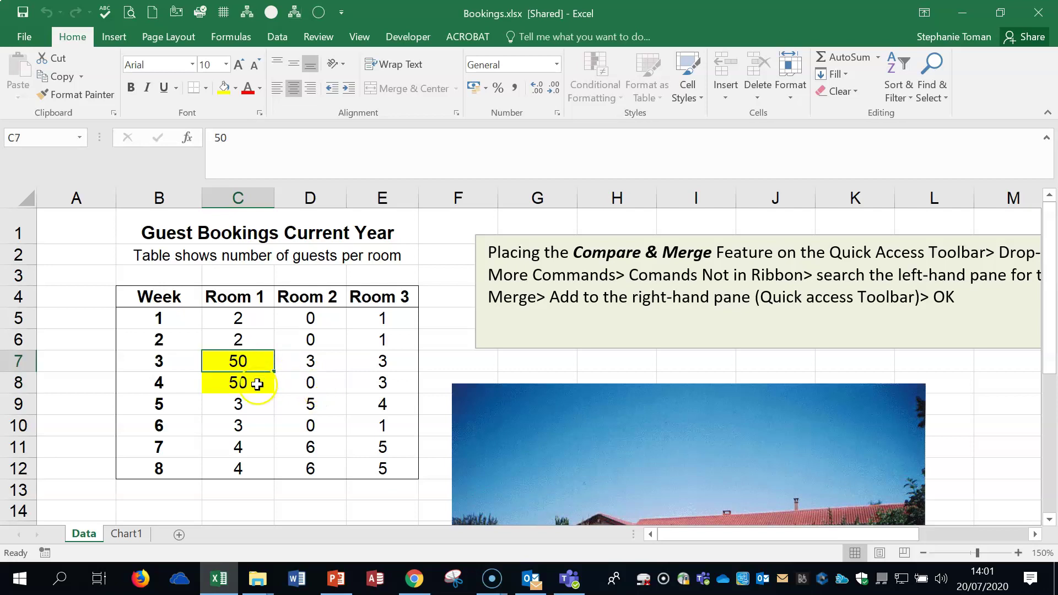
pyautogui.click(257, 384)
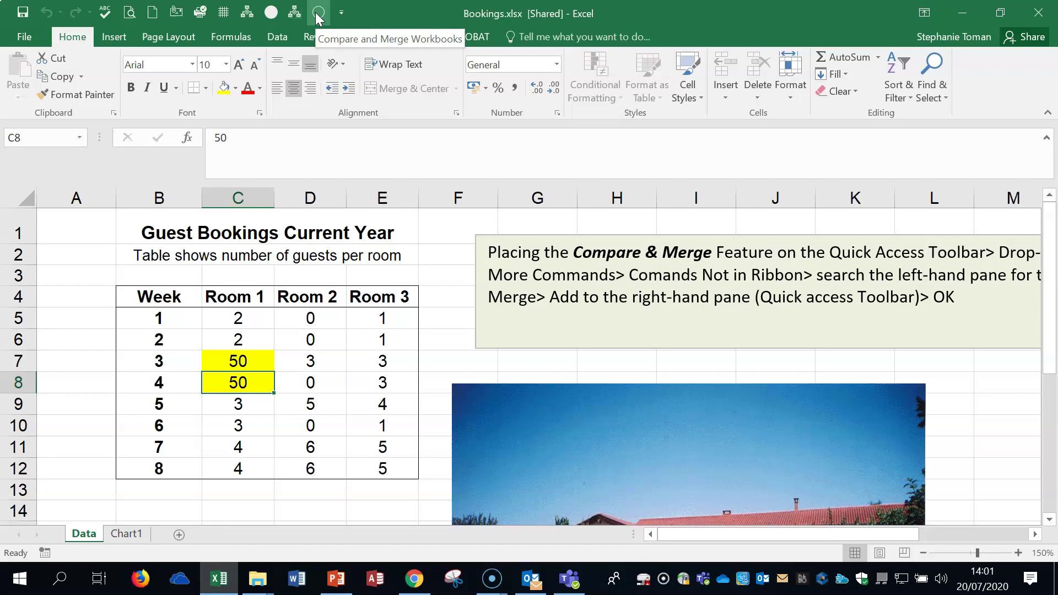
pyautogui.click(1043, 8)
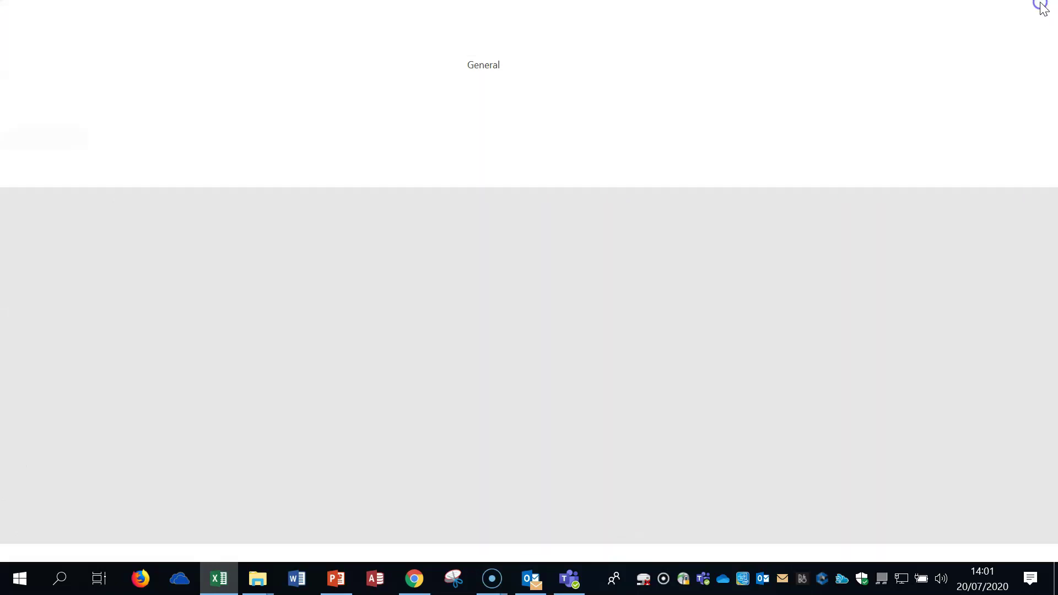
pyautogui.click(250, 153)
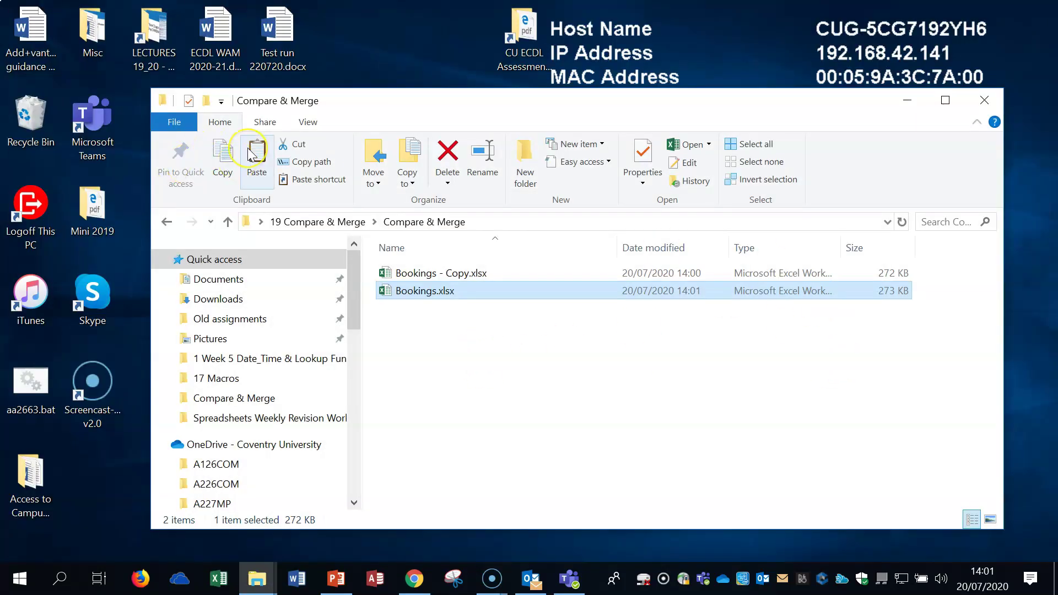